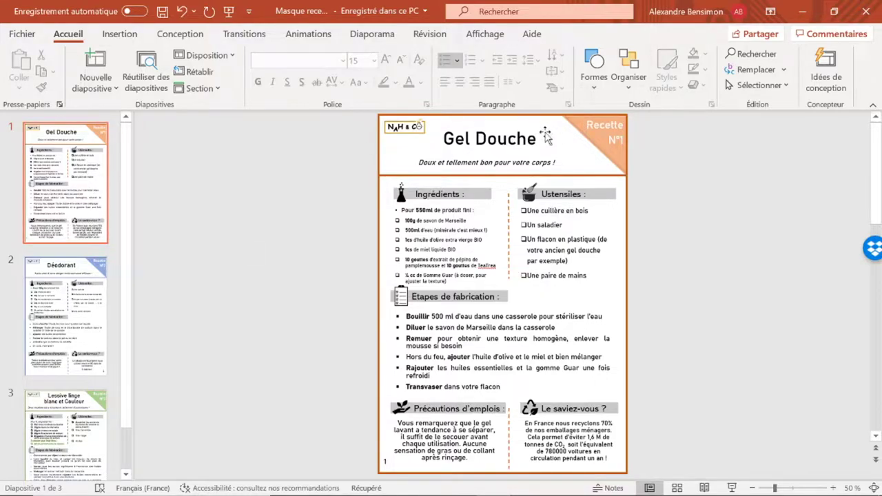
# Step: Browse the Déodorant, Lessive linge blanc et Couleur and Gel Douche recipe slides
pyautogui.click(69, 299)
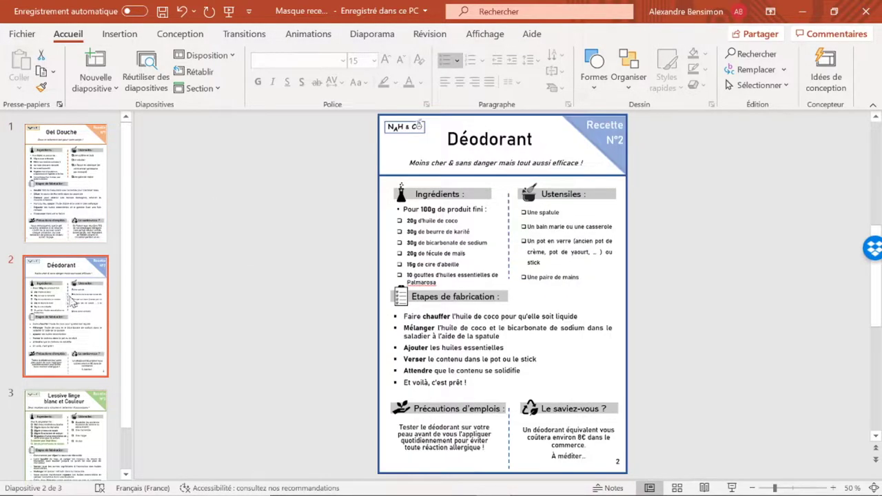
pyautogui.click(73, 438)
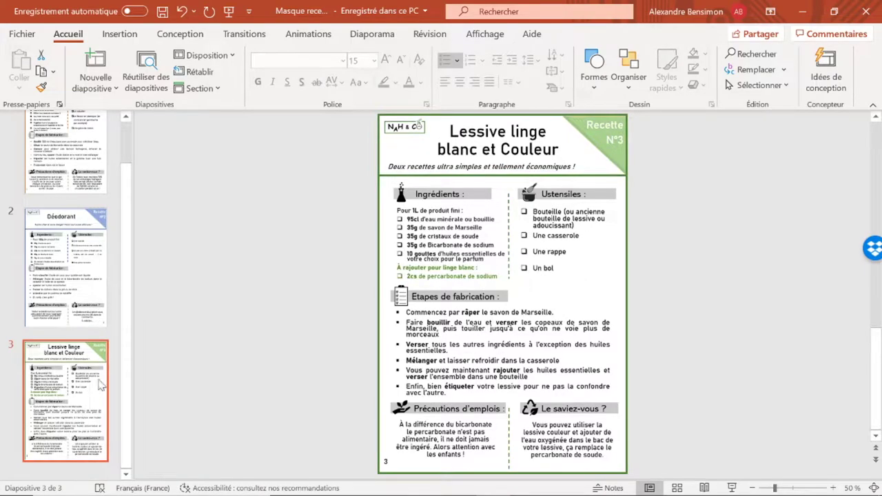
pyautogui.click(85, 196)
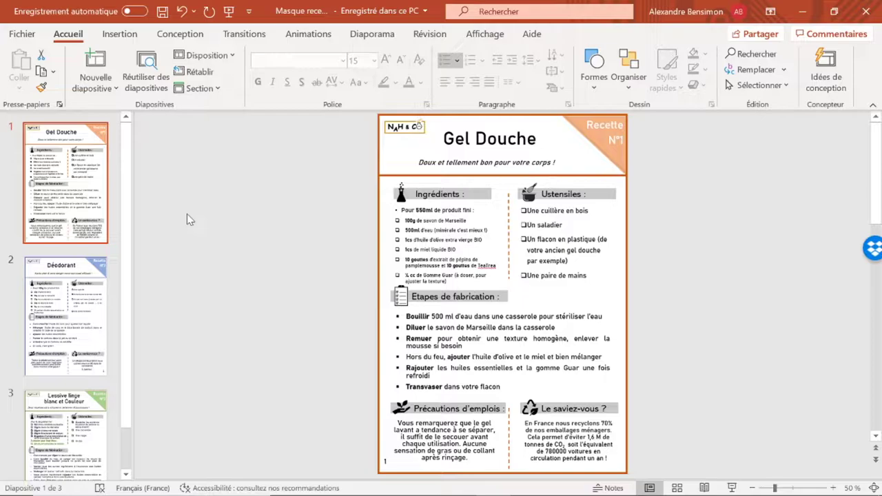
# Step: Open Slide Master view and scroll through the orange, blue and green recipe layouts
pyautogui.click(482, 36)
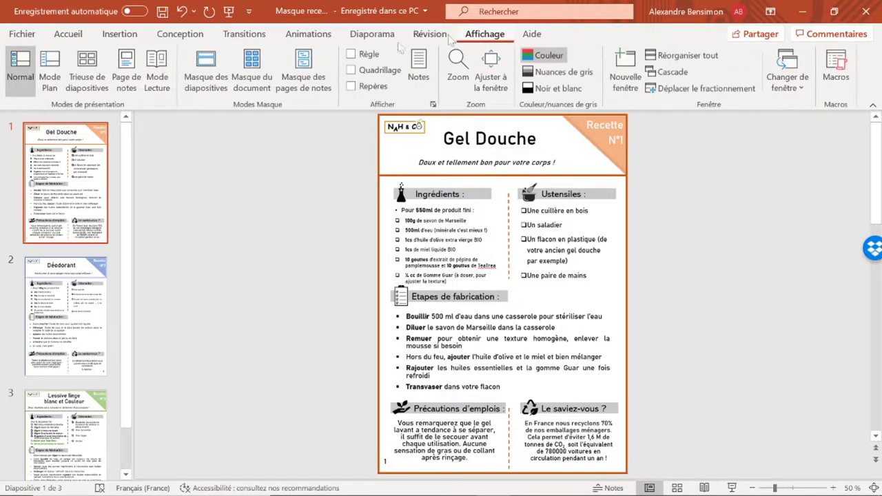
pyautogui.click(198, 76)
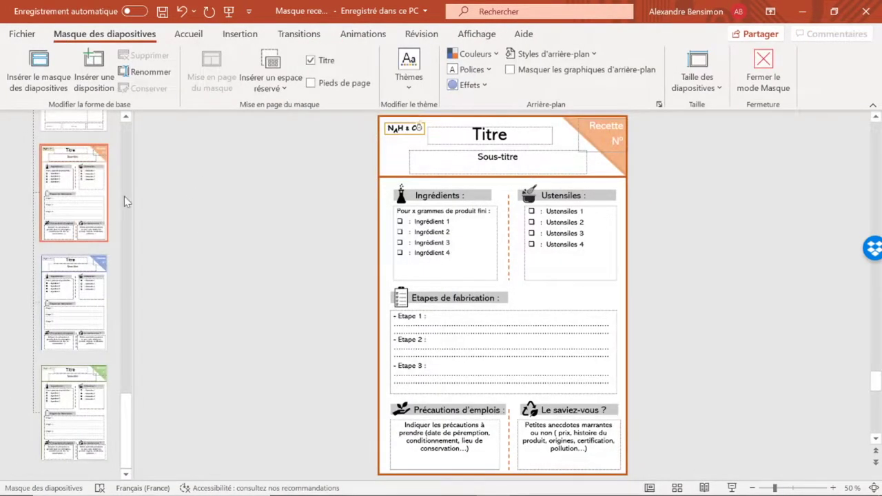
pyautogui.moveTo(127, 421); pyautogui.dragTo(107, 153)
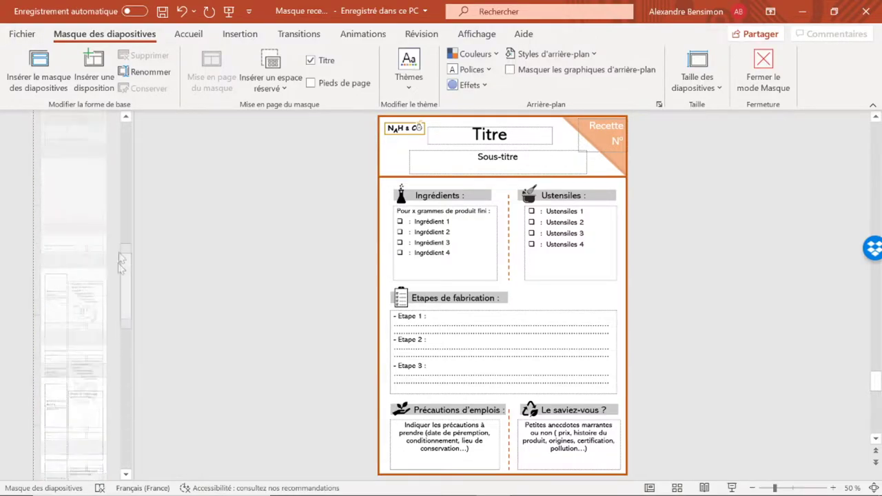
pyautogui.moveTo(124, 155); pyautogui.dragTo(139, 441)
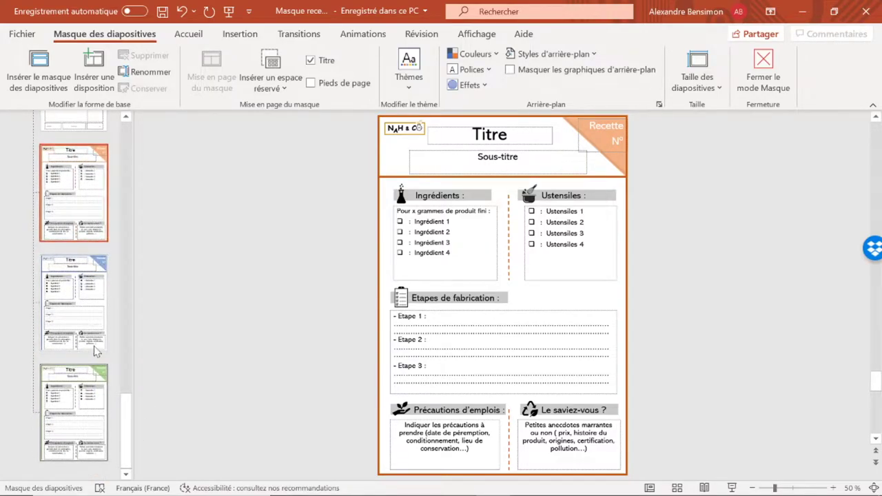
pyautogui.moveTo(128, 447); pyautogui.dragTo(132, 423)
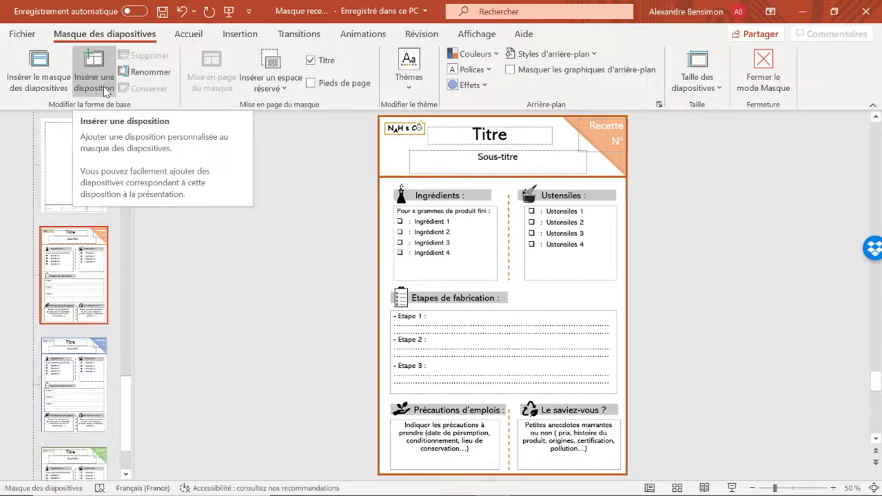
# Step: Insert a new layout and move it above the orange recipe layout
pyautogui.click(96, 82)
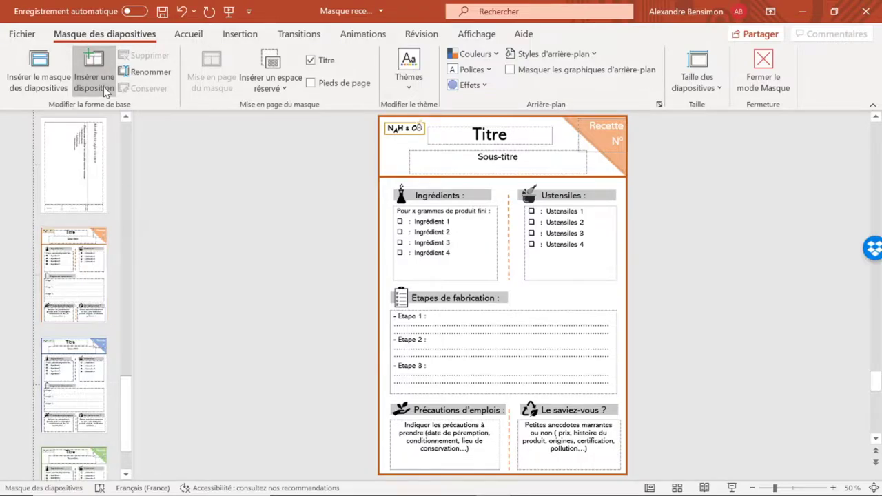
pyautogui.moveTo(84, 283); pyautogui.dragTo(79, 424)
pyautogui.click(98, 288)
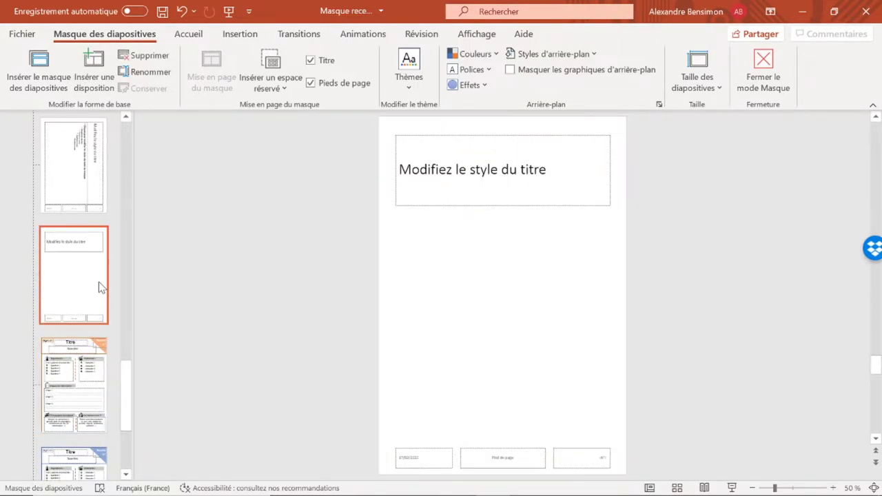
# Step: Delete the date, footer and title placeholders from the new layout
pyautogui.click(452, 451)
pyautogui.press('Delete')
pyautogui.press('Delete')
pyautogui.click(583, 452)
pyautogui.press('Delete')
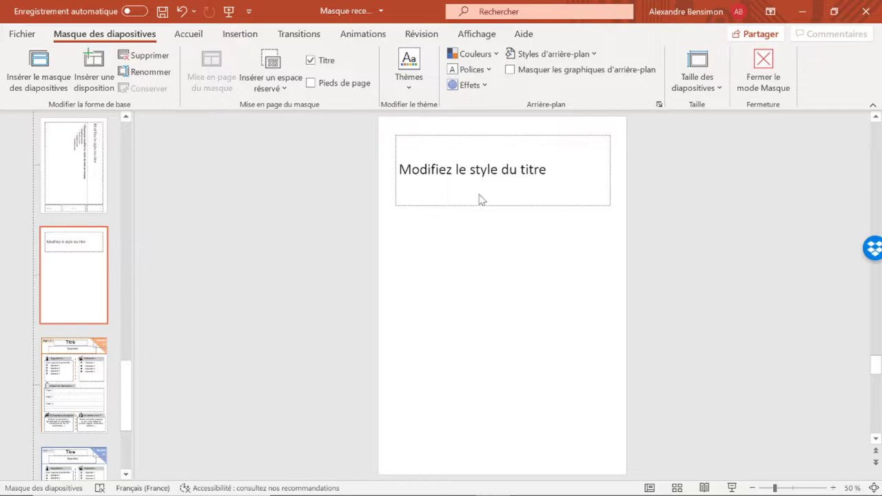
pyautogui.click(481, 205)
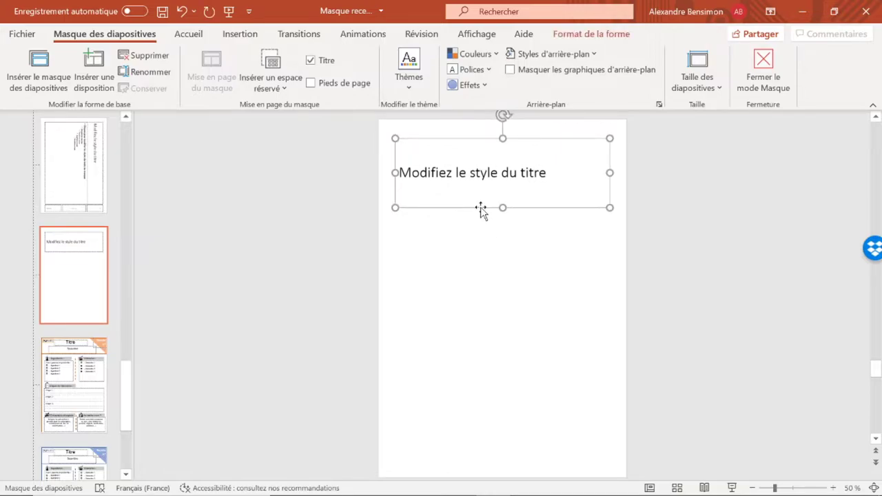
pyautogui.press('Delete')
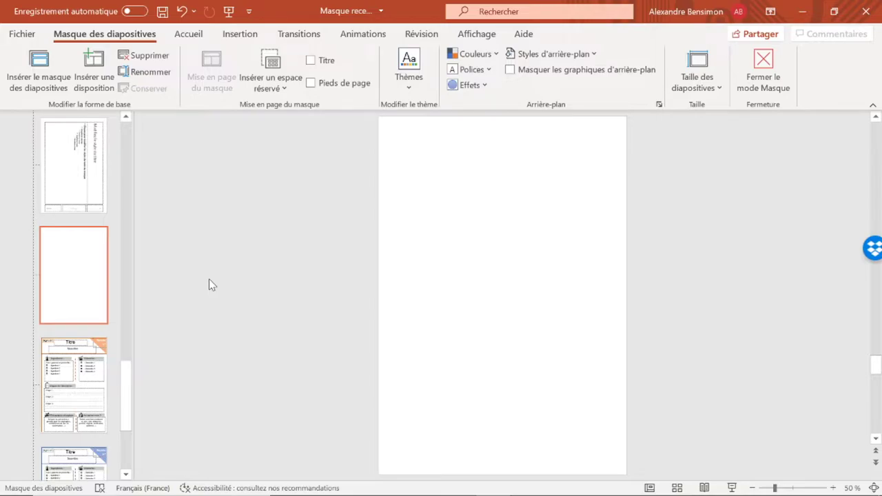
# Step: Set a custom Format A4 (210 x 297 mm) portrait slide size, then reopen Slide Master
pyautogui.click(764, 77)
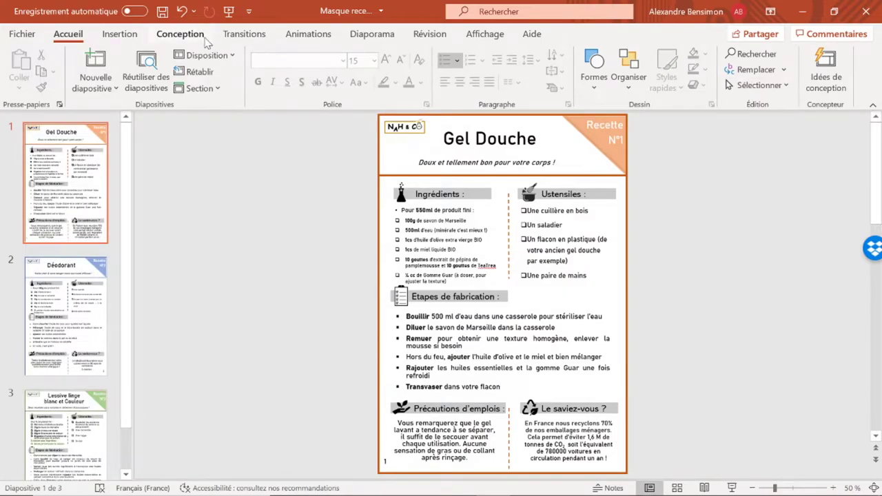
pyautogui.click(180, 35)
pyautogui.click(661, 76)
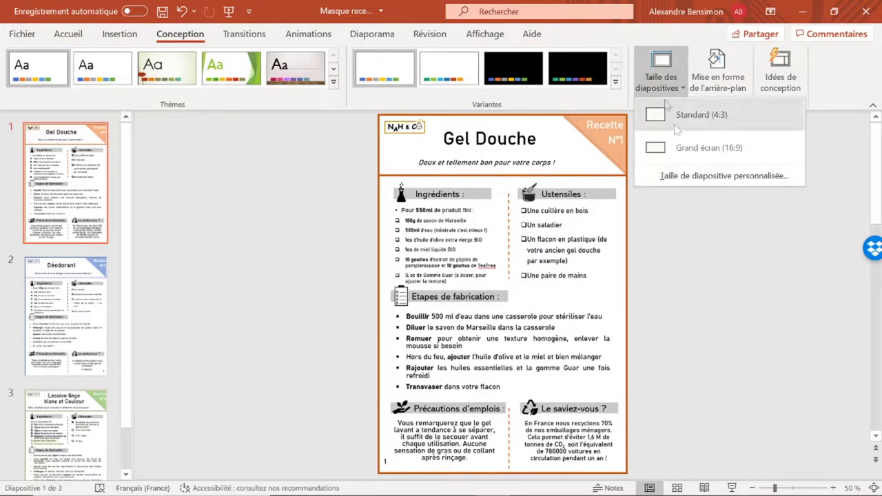
pyautogui.click(718, 177)
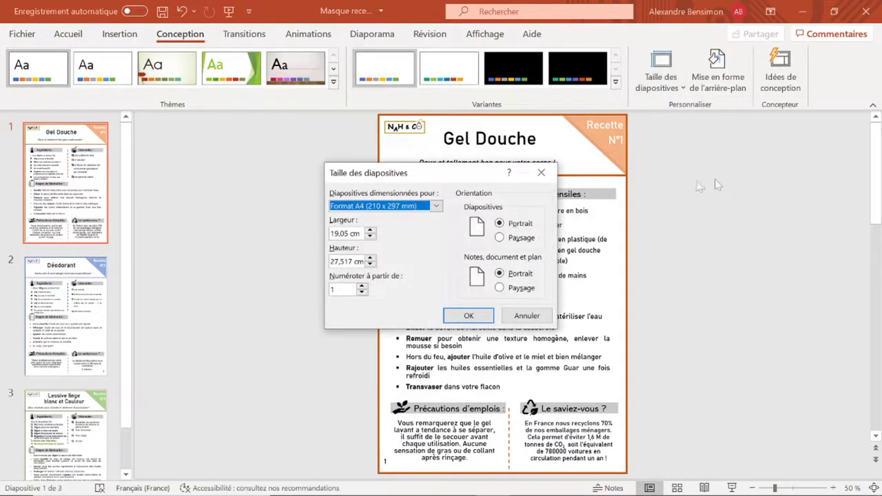
pyautogui.click(436, 205)
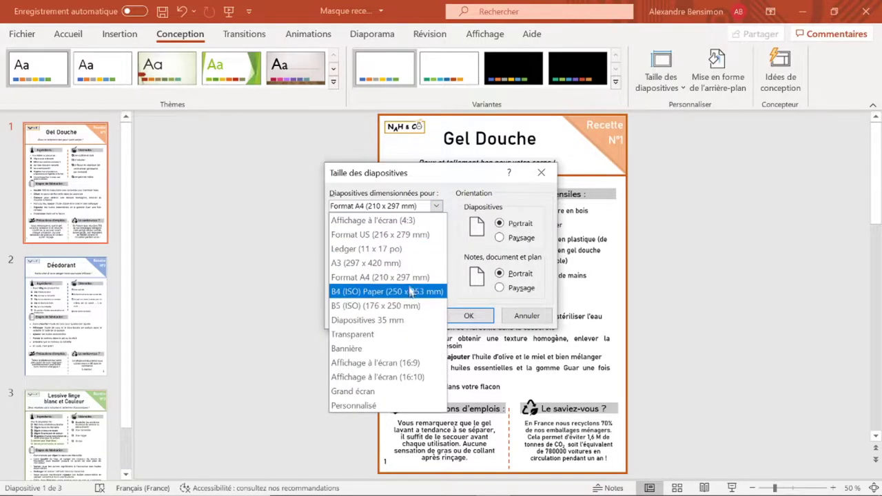
pyautogui.click(389, 278)
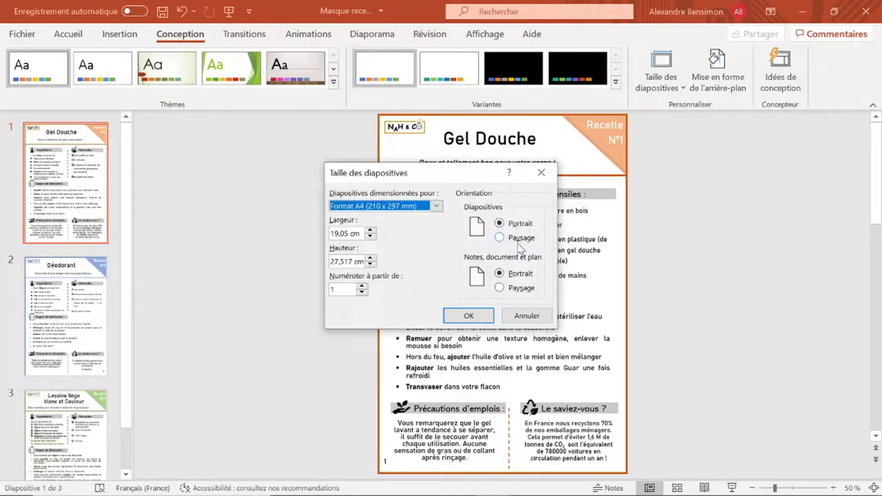
pyautogui.click(463, 315)
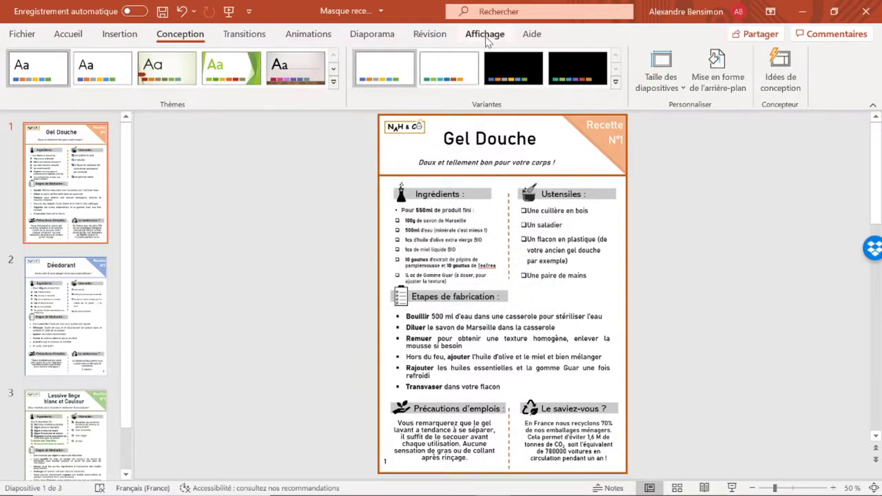
pyautogui.click(485, 35)
pyautogui.click(226, 60)
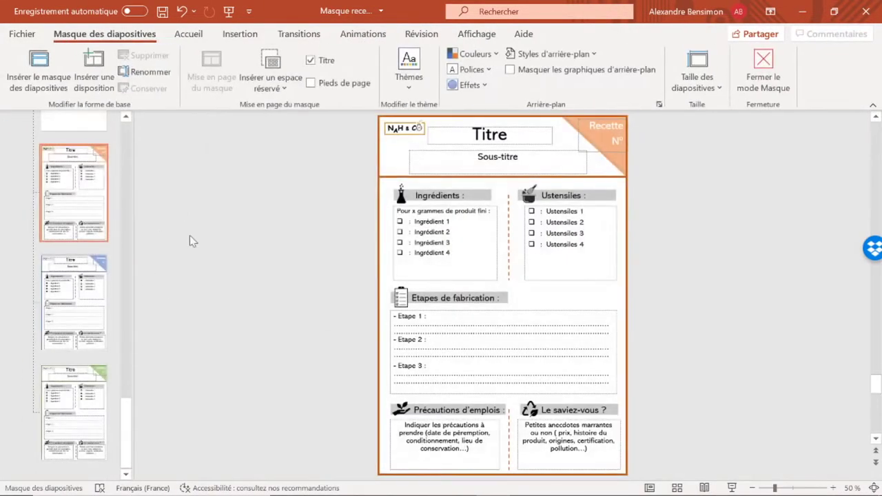
# Step: Compare the new empty layout with the orange recipe layout's header band
pyautogui.scroll(3, 69, 276)
pyautogui.click(74, 312)
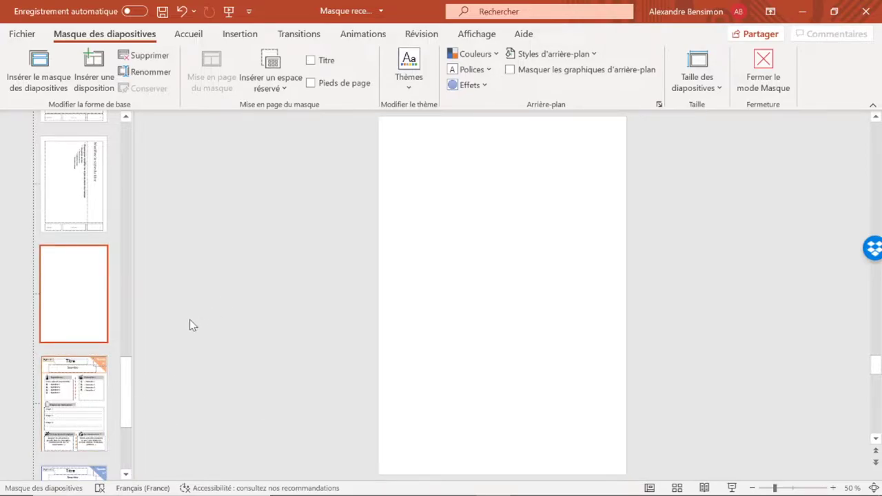
pyautogui.click(107, 373)
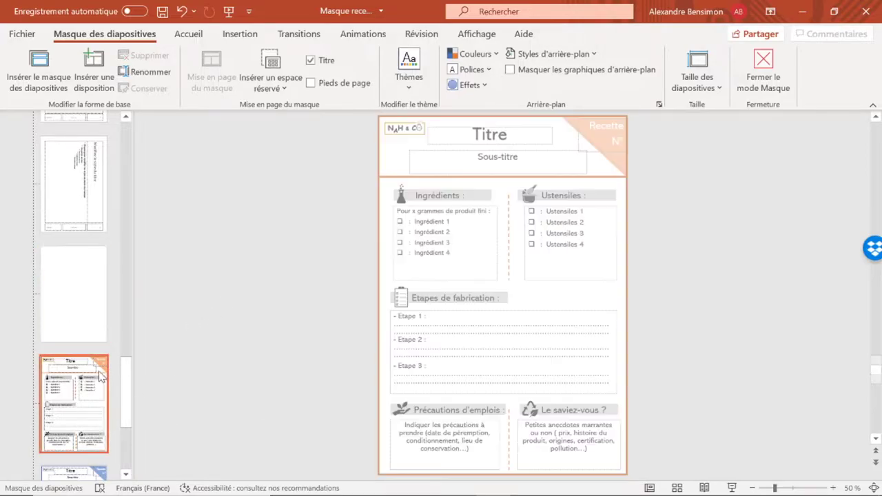
pyautogui.click(475, 118)
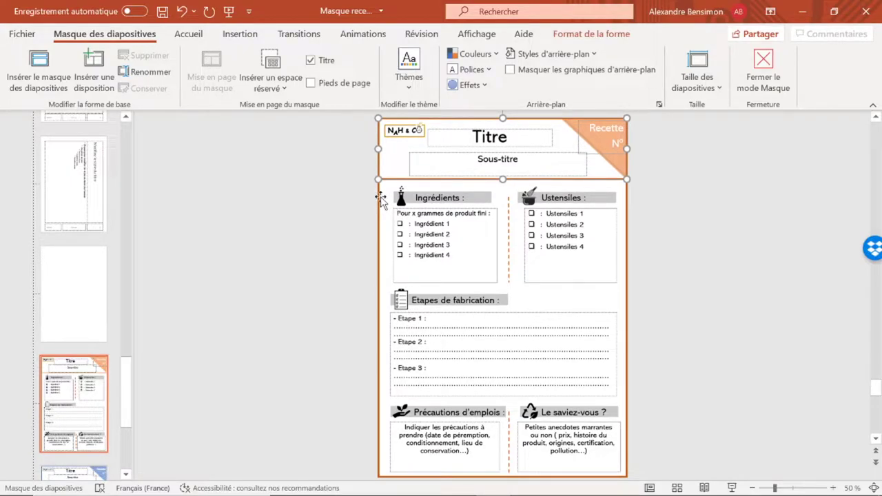
pyautogui.press('pageup')
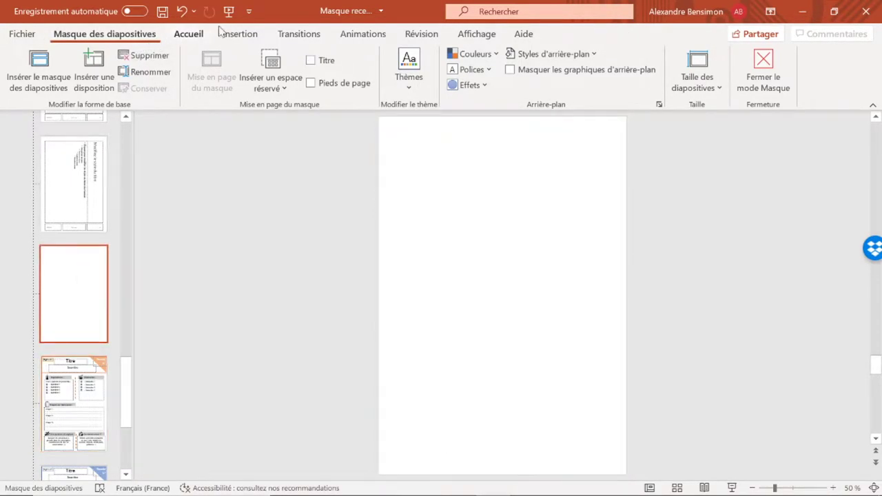
# Step: Draw a frame shape across the top of the empty layout
pyautogui.click(234, 34)
pyautogui.click(292, 83)
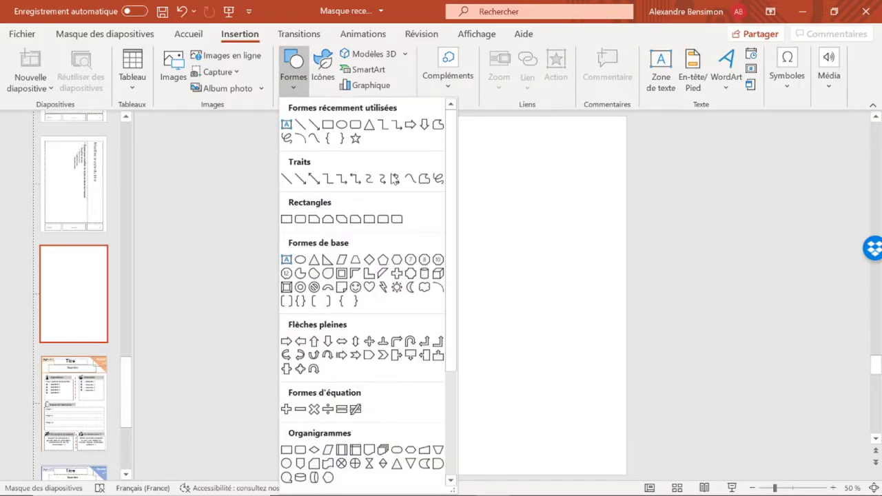
pyautogui.click(286, 287)
pyautogui.moveTo(378, 119); pyautogui.dragTo(627, 213)
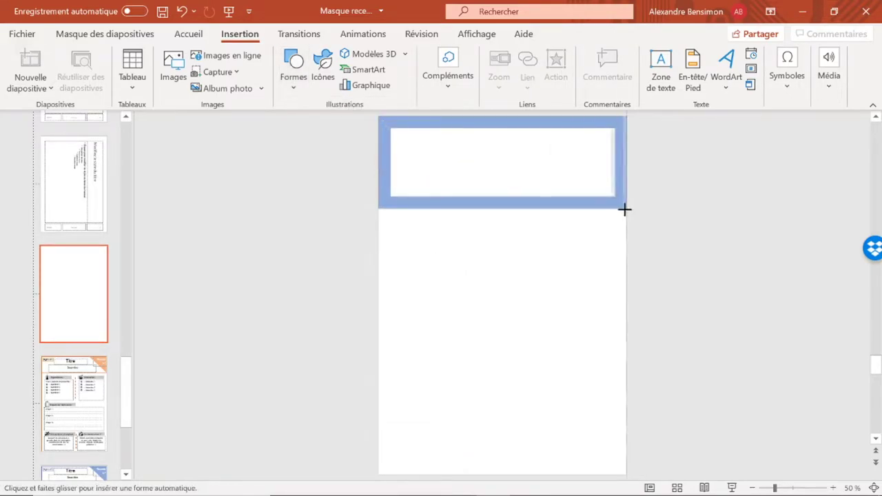
pyautogui.moveTo(390, 120); pyautogui.dragTo(381, 120)
pyautogui.click(374, 216)
# Step: Shorten the frame to the header band's height, undoing the fill change
pyautogui.press('pagedown')
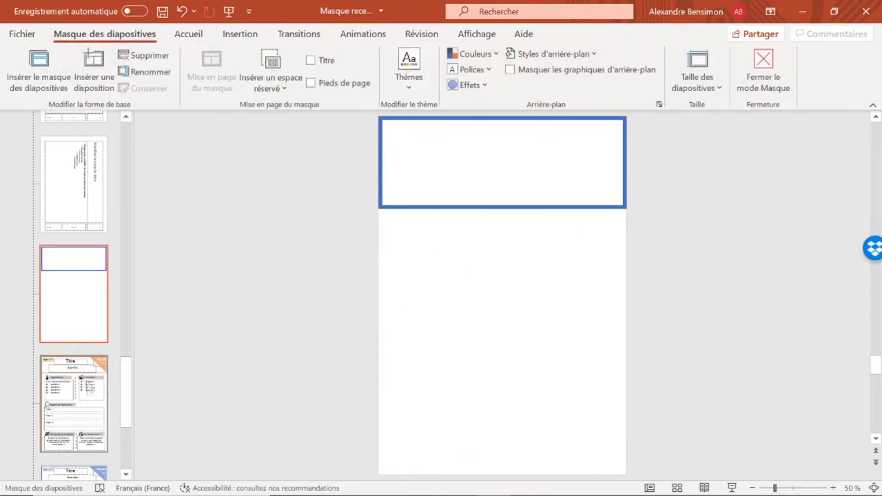
pyautogui.click(82, 305)
pyautogui.moveTo(503, 212); pyautogui.dragTo(501, 180)
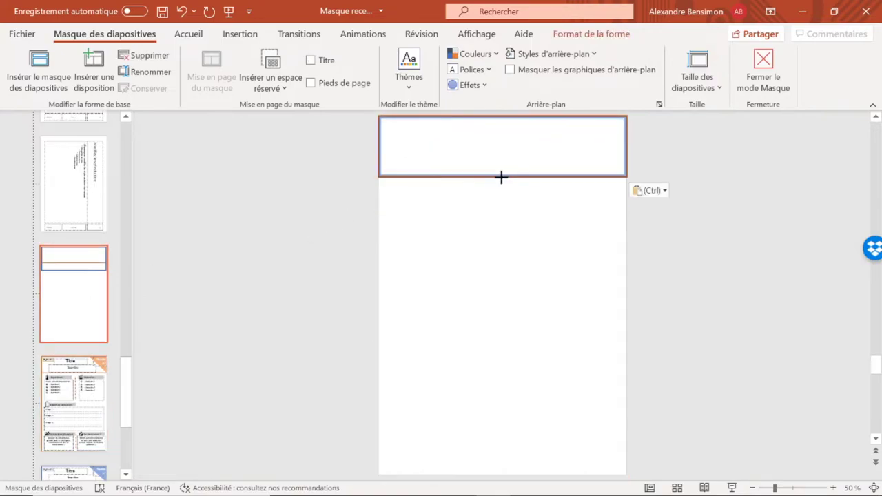
pyautogui.click(591, 34)
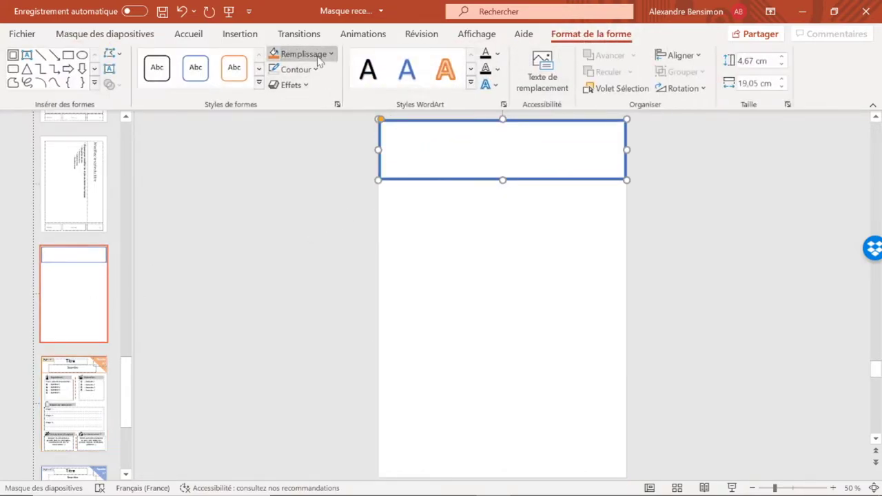
pyautogui.click(303, 53)
pyautogui.click(513, 183)
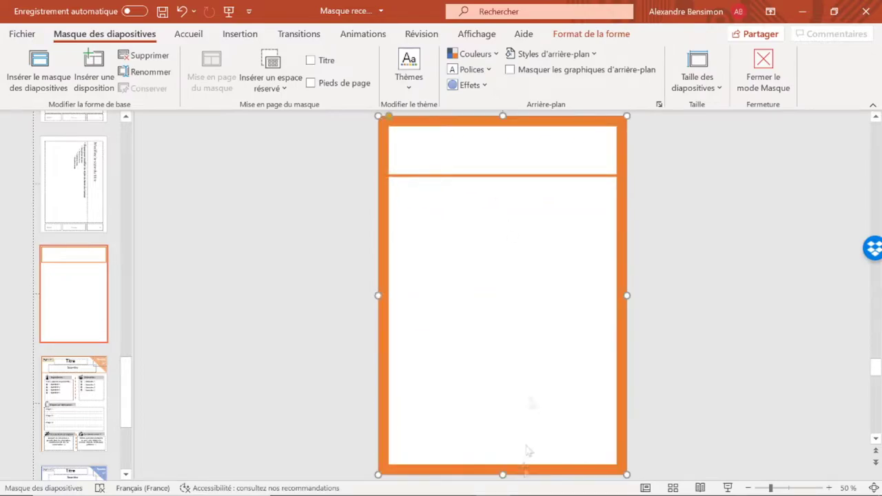
pyautogui.hotkey('ctrl', 'z')
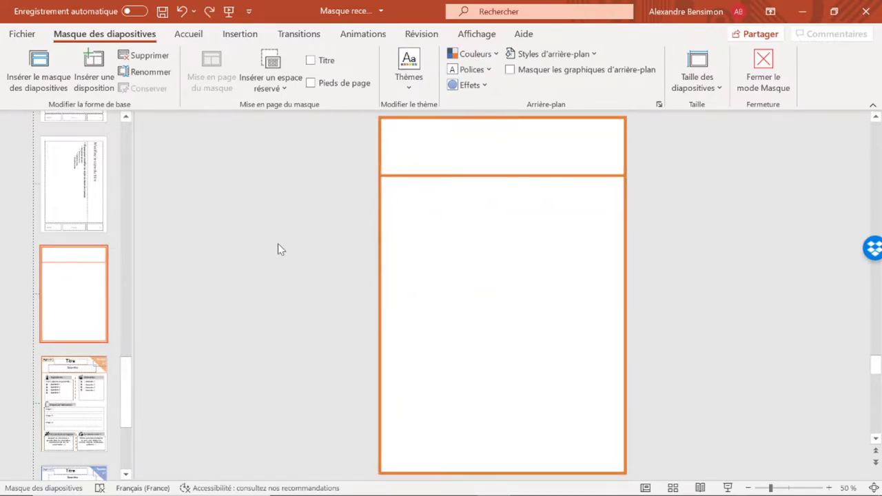
pyautogui.click(94, 383)
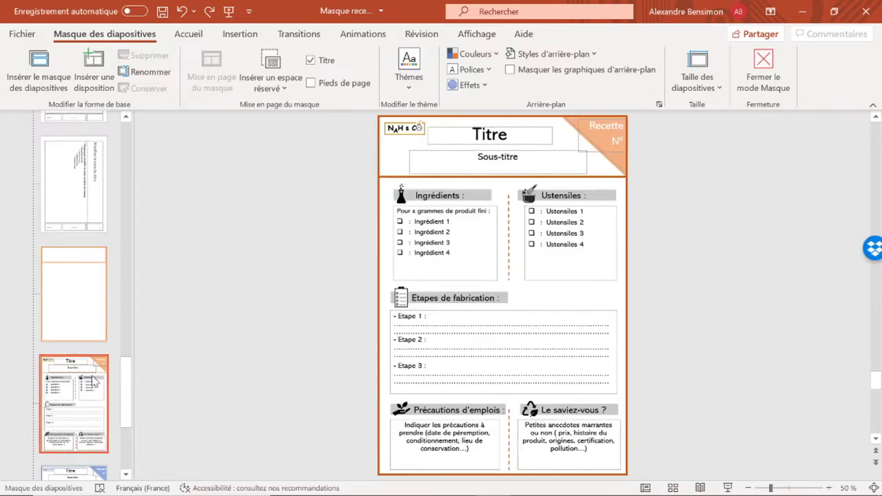
# Step: Draw a content placeholder in the blank layout's header band and clear its sample text
pyautogui.click(62, 308)
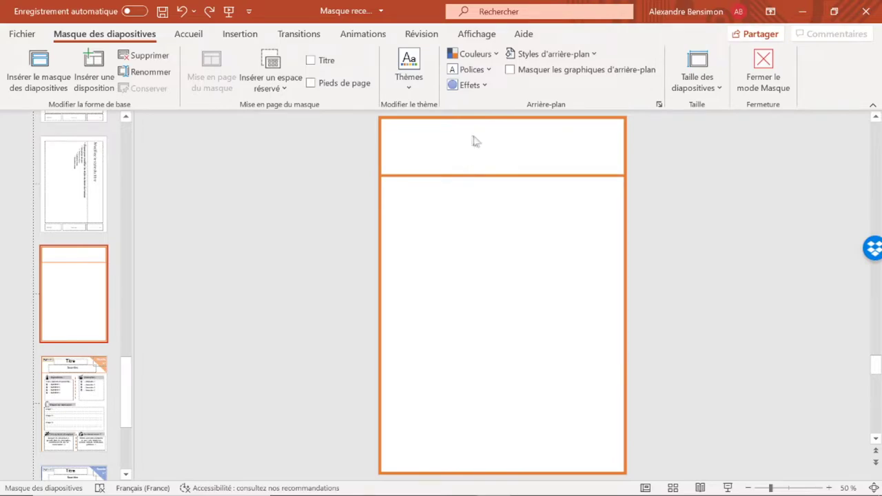
pyautogui.click(279, 93)
pyautogui.click(291, 119)
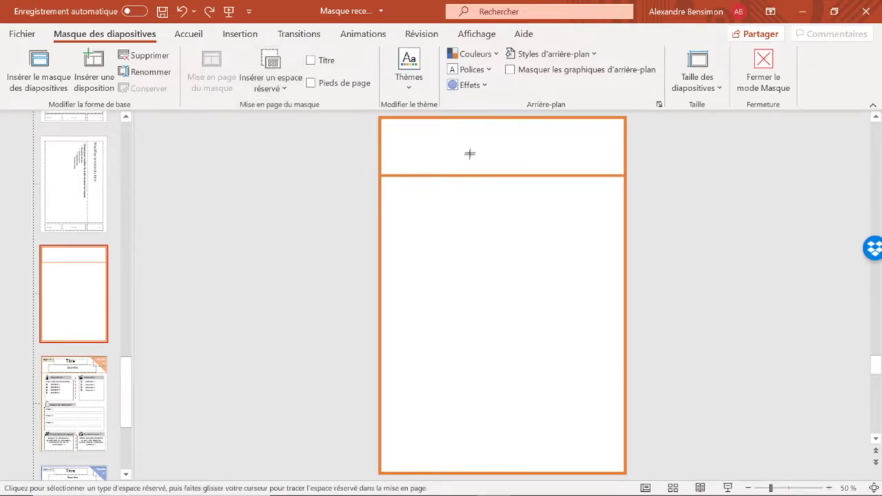
pyautogui.moveTo(449, 129); pyautogui.dragTo(530, 151)
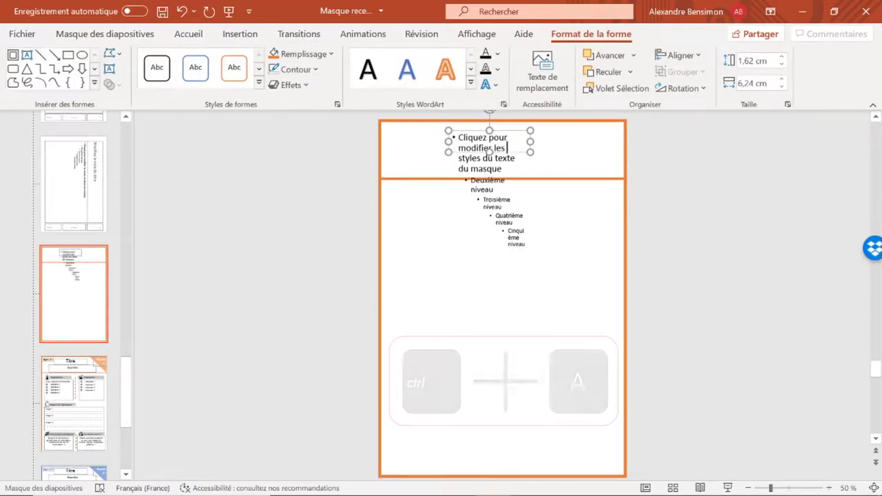
pyautogui.hotkey('ctrl', 'a')
pyautogui.press('Delete')
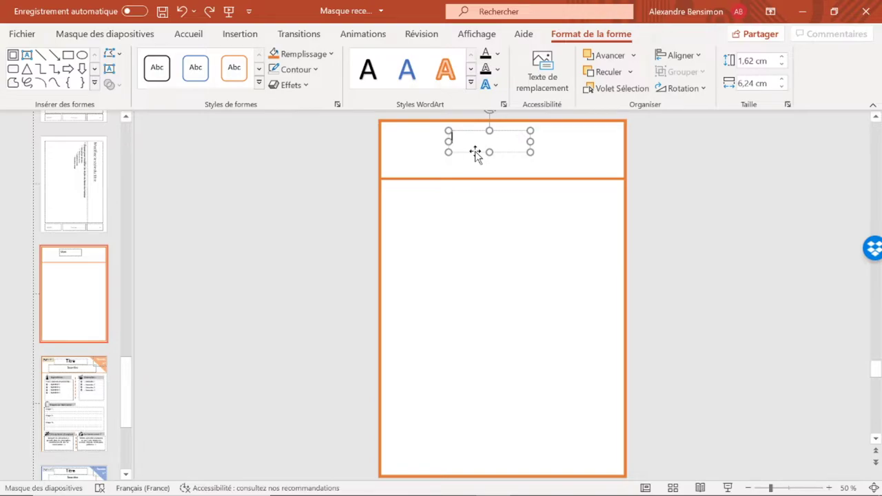
# Step: Type 'Titre', centre it at size 40, and duplicate the box just below
pyautogui.write('Titre')
pyautogui.hotkey('ctrl', 'a')
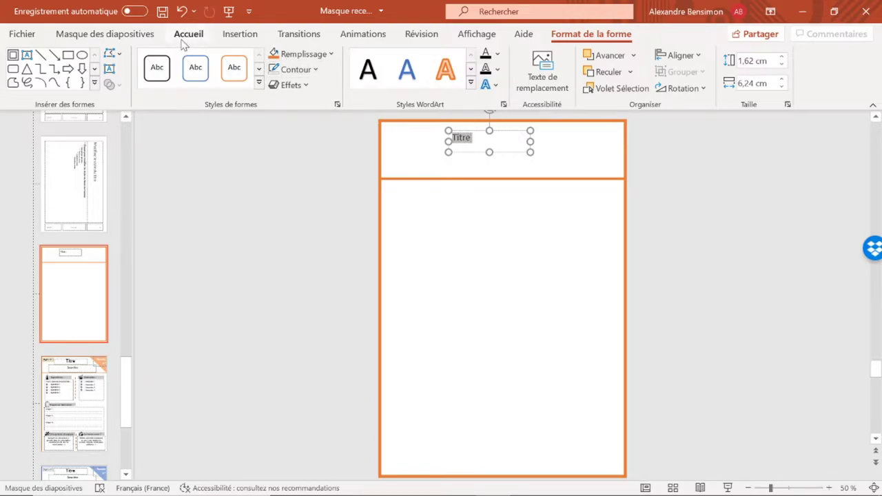
pyautogui.click(184, 38)
pyautogui.click(324, 60)
pyautogui.click(324, 60)
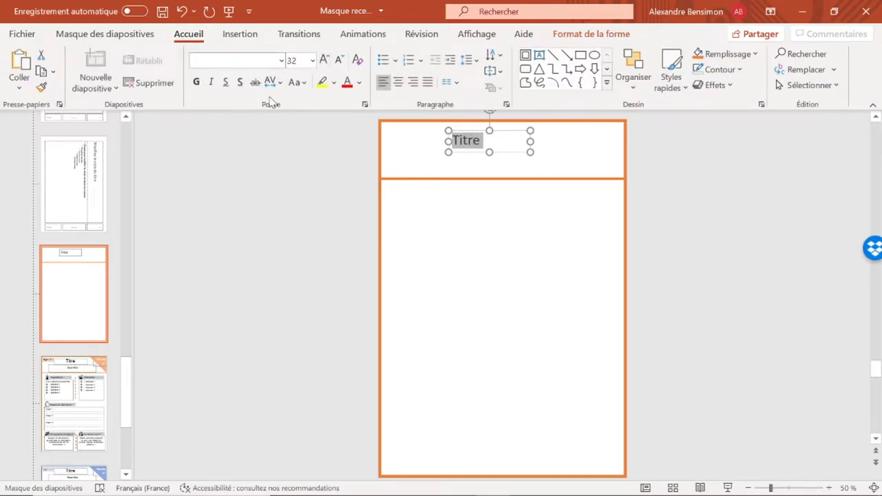
pyautogui.click(397, 82)
pyautogui.click(324, 60)
pyautogui.click(324, 60)
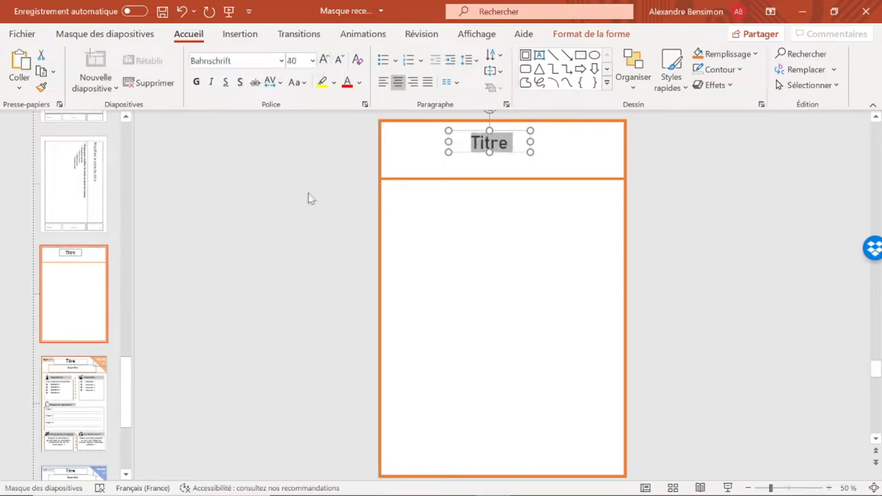
pyautogui.click(442, 183)
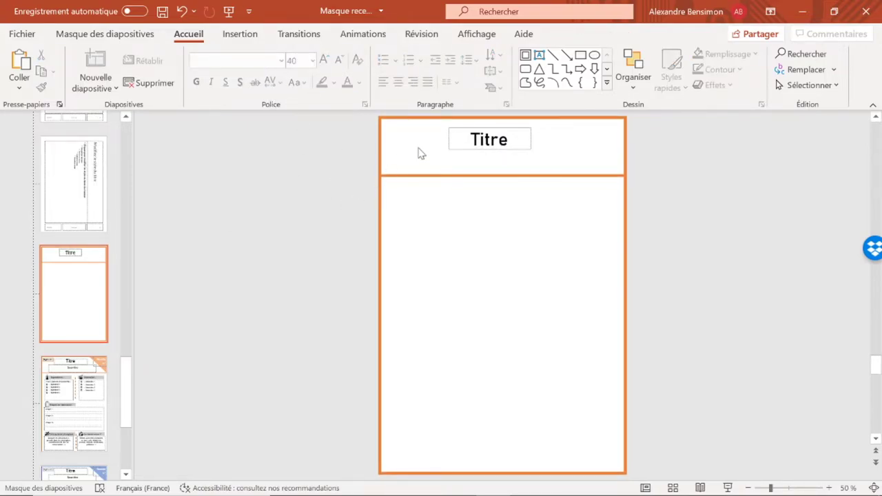
pyautogui.click(462, 152)
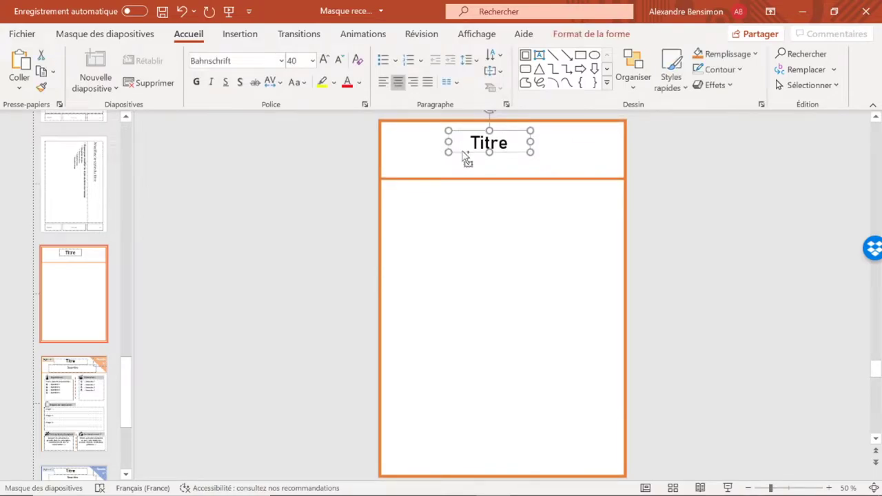
pyautogui.moveTo(465, 157); pyautogui.dragTo(465, 175)
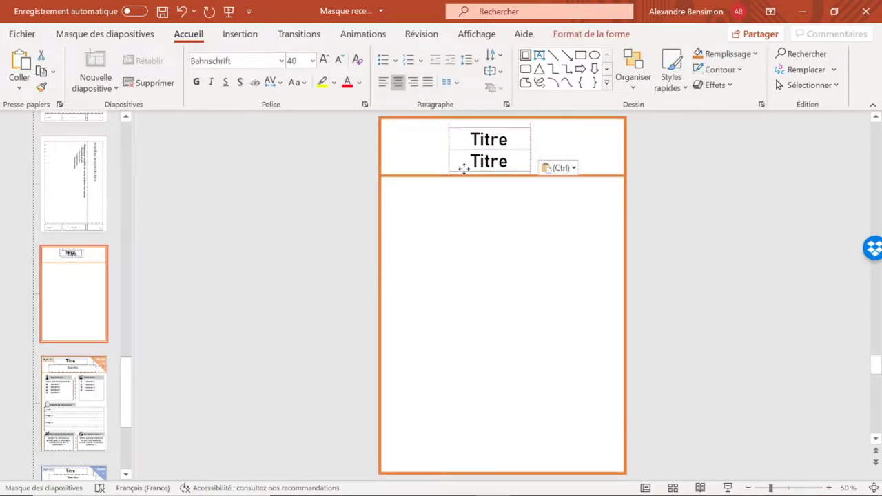
# Step: Turn the duplicate into a wider 'Sous-titre' placeholder at font size 28
pyautogui.doubleClick(489, 161)
pyautogui.press('ctrl+shift+less')
pyautogui.press('ctrl+shift+less')
pyautogui.press('ctrl+shift+less')
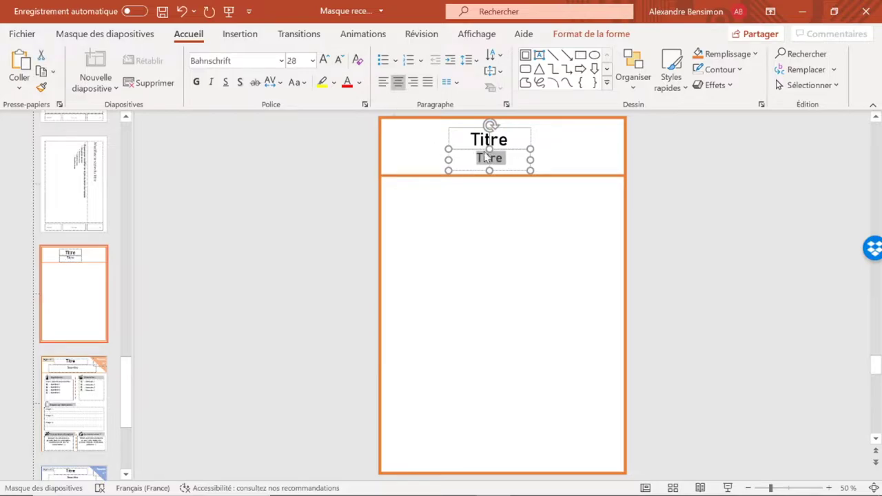
pyautogui.moveTo(446, 169); pyautogui.dragTo(413, 169)
pyautogui.doubleClick(489, 164)
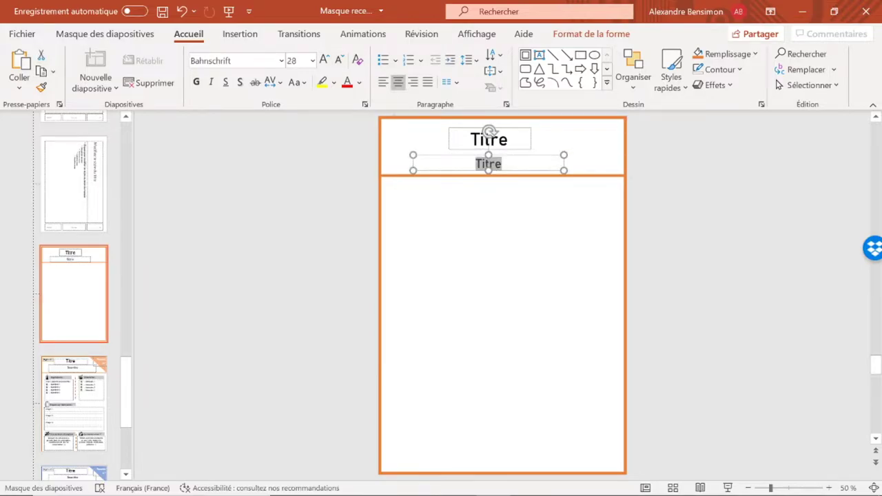
pyautogui.write('Sous-titre')
pyautogui.click(286, 223)
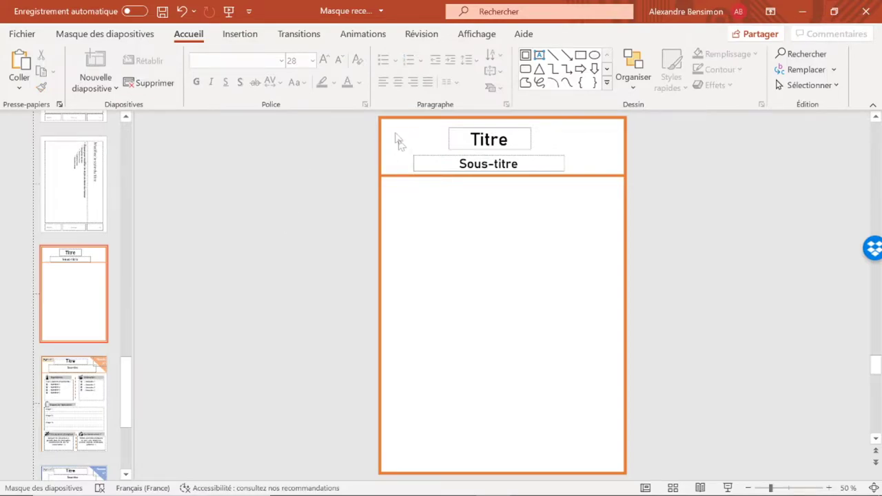
# Step: Insert the PRO LEARNING logo, crop it to an oval, and shrink it into the top-left corner
pyautogui.click(235, 36)
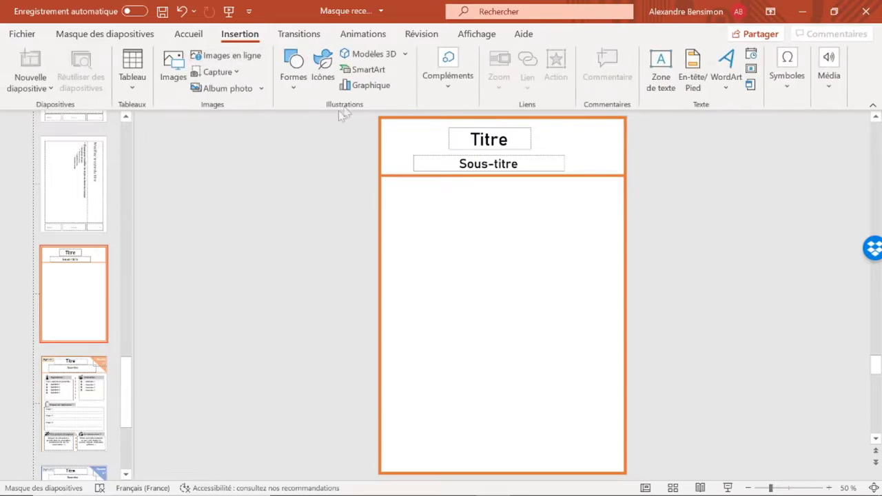
pyautogui.click(173, 77)
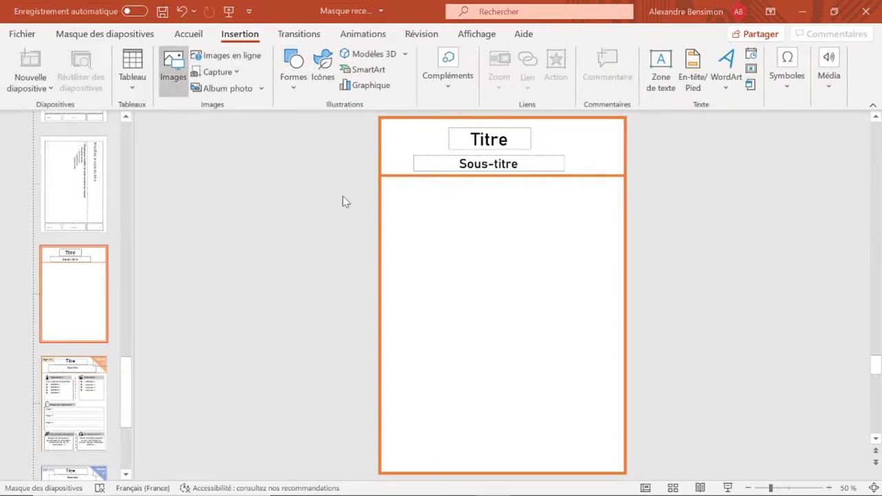
pyautogui.doubleClick(174, 212)
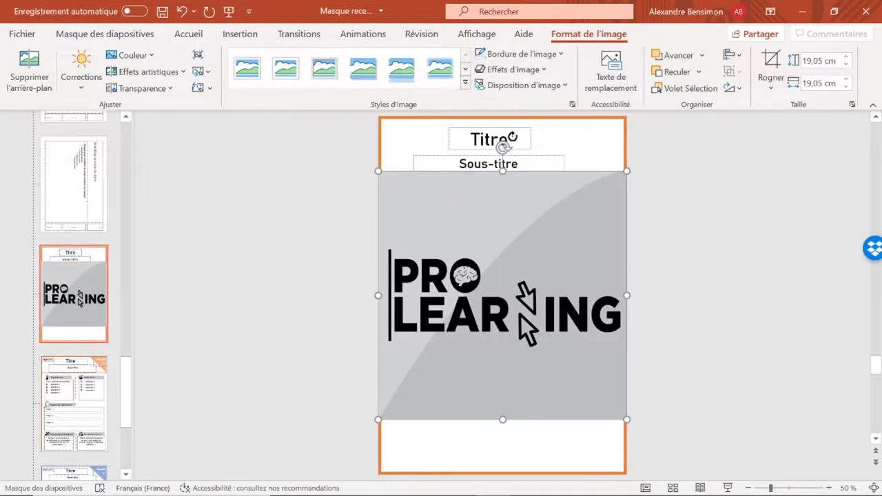
pyautogui.click(772, 82)
pyautogui.moveTo(784, 128)
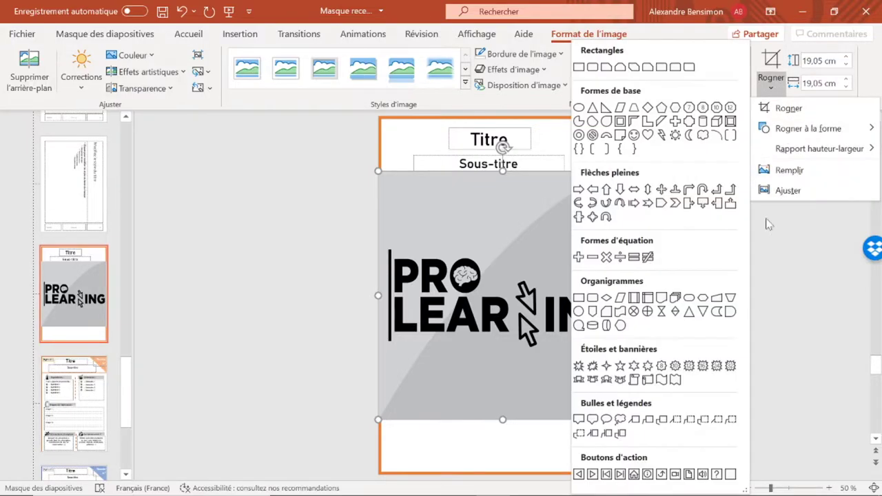
pyautogui.click(595, 105)
pyautogui.moveTo(626, 171)
pyautogui.mouseDown()
pyautogui.moveTo(406, 390)
pyautogui.moveTo(400, 138)
pyautogui.mouseUp()
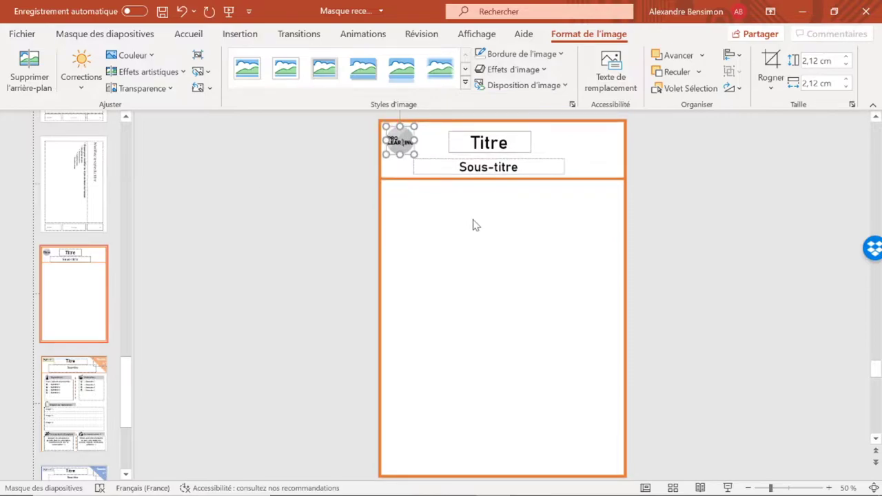
pyautogui.click(473, 225)
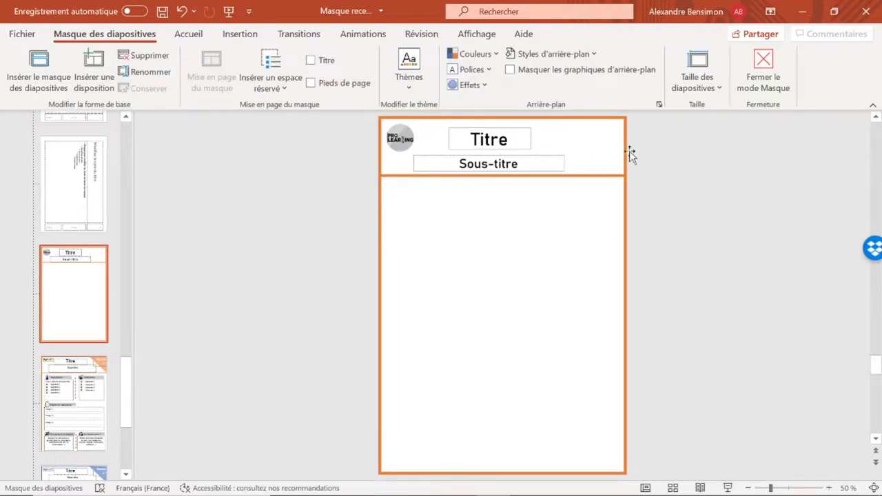
# Step: Draw a light orange right triangle in the blank layout's top-right corner
pyautogui.click(103, 424)
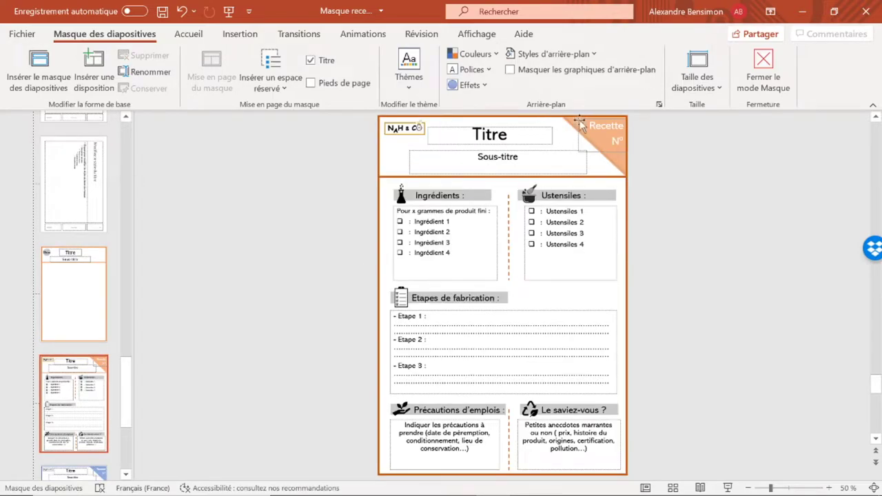
pyautogui.click(58, 310)
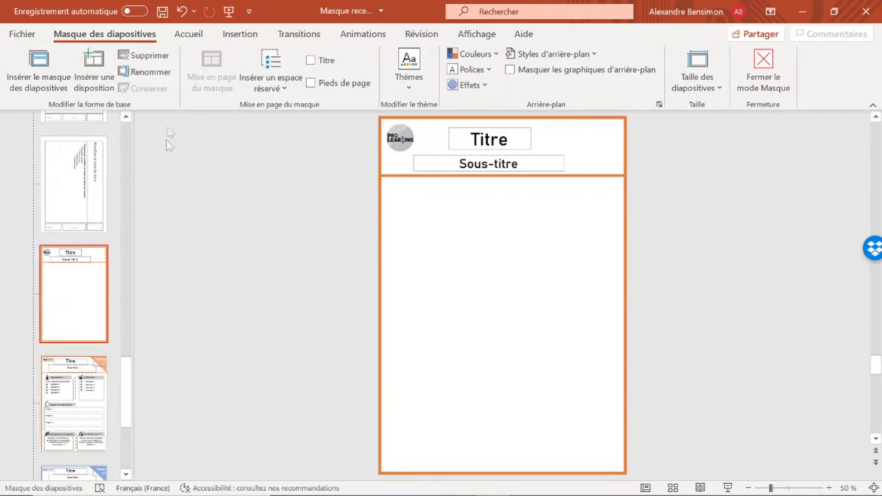
pyautogui.click(250, 35)
pyautogui.click(307, 81)
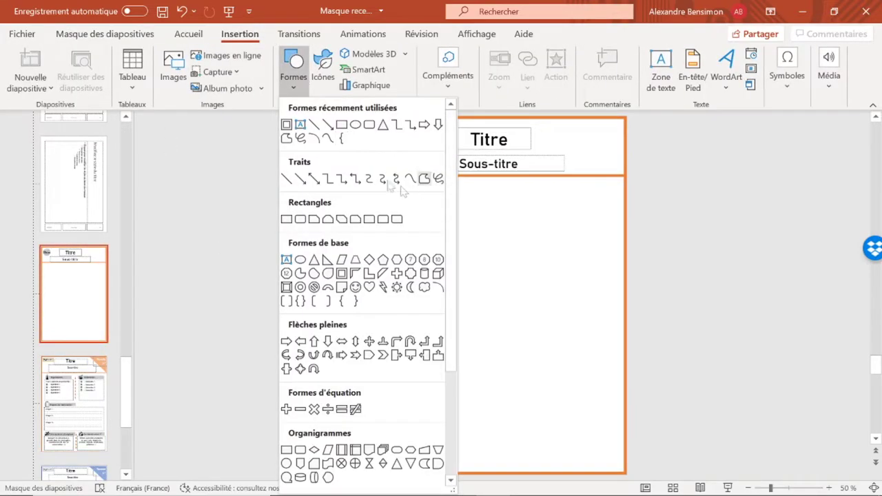
pyautogui.click(386, 126)
pyautogui.moveTo(571, 126); pyautogui.dragTo(638, 172)
pyautogui.moveTo(601, 110)
pyautogui.mouseDown()
pyautogui.moveTo(631, 114)
pyautogui.moveTo(593, 201)
pyautogui.mouseUp()
pyautogui.click(331, 54)
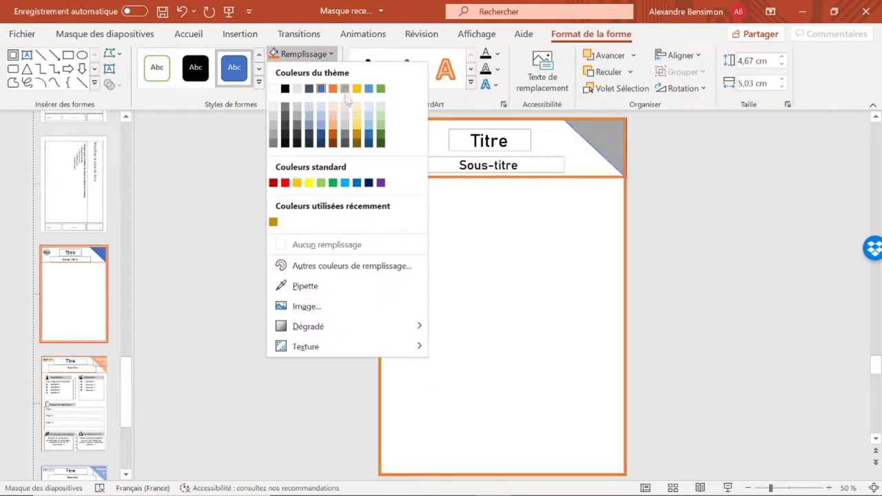
pyautogui.click(338, 128)
pyautogui.click(309, 181)
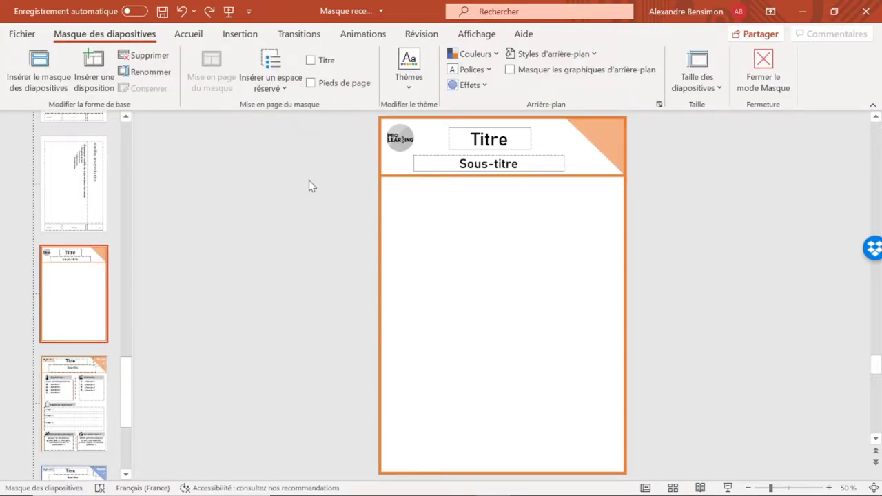
# Step: Paste the corner diagonal line, bring it to front, and align its top end with the corner
pyautogui.scroll(-1, 599, 146)
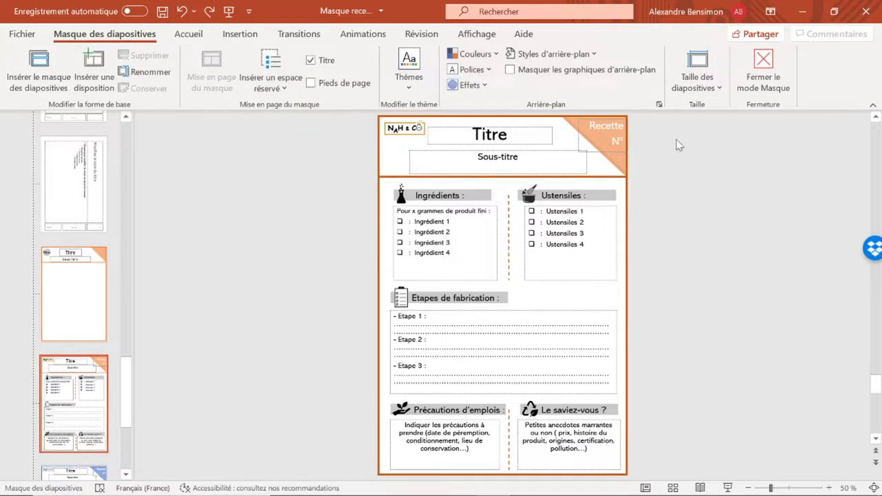
pyautogui.click(613, 166)
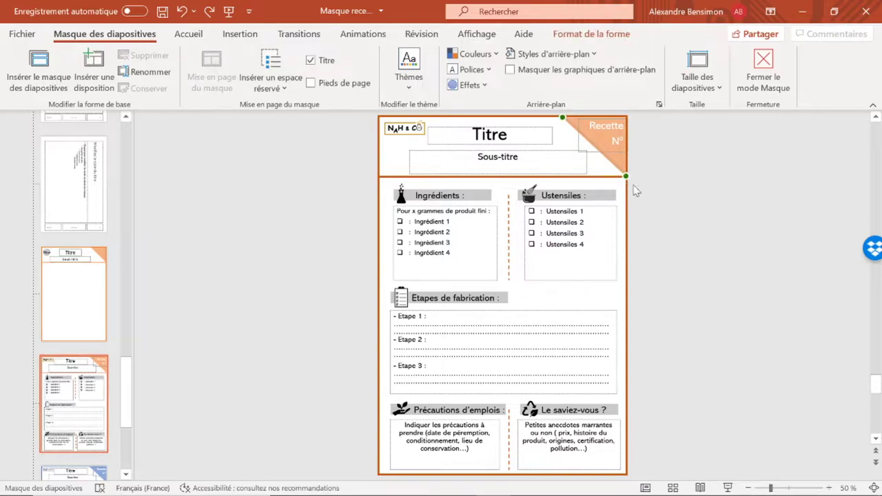
pyautogui.press('Left')
pyautogui.press('Left')
pyautogui.press('Right')
pyautogui.press('Right')
pyautogui.click(100, 279)
pyautogui.hotkey('ctrl', 'v')
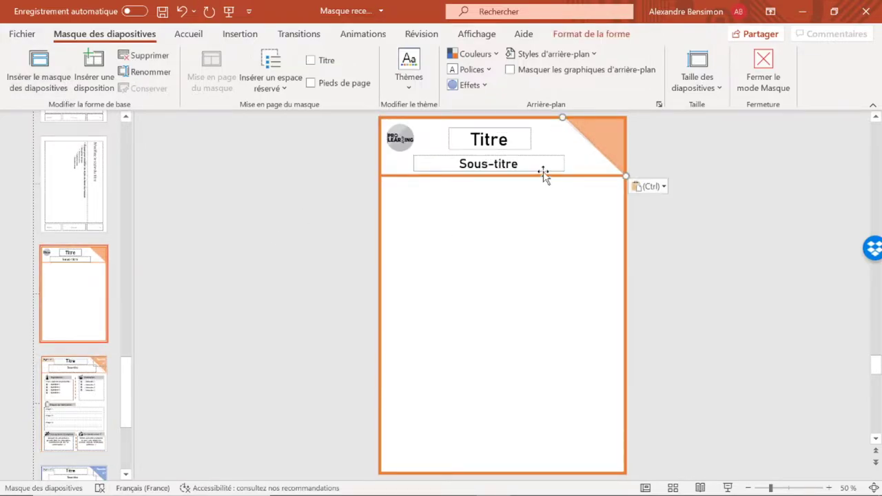
pyautogui.click(592, 33)
pyautogui.click(601, 57)
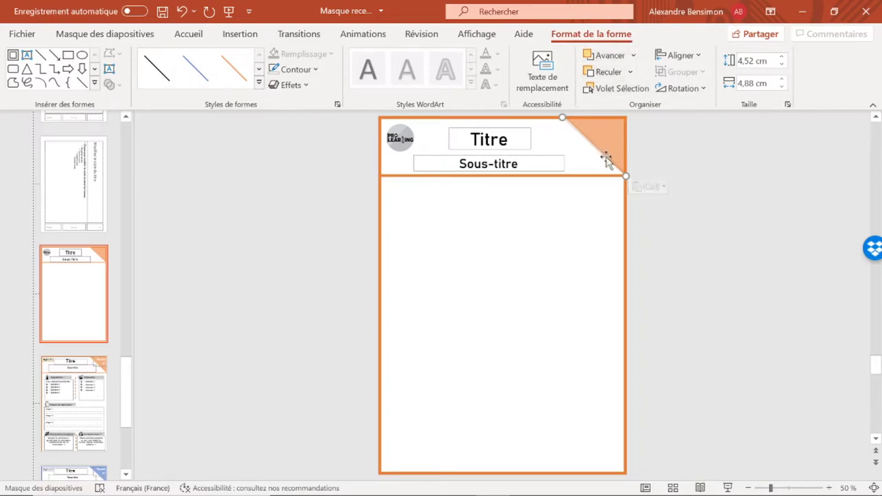
pyautogui.moveTo(563, 118); pyautogui.dragTo(568, 117)
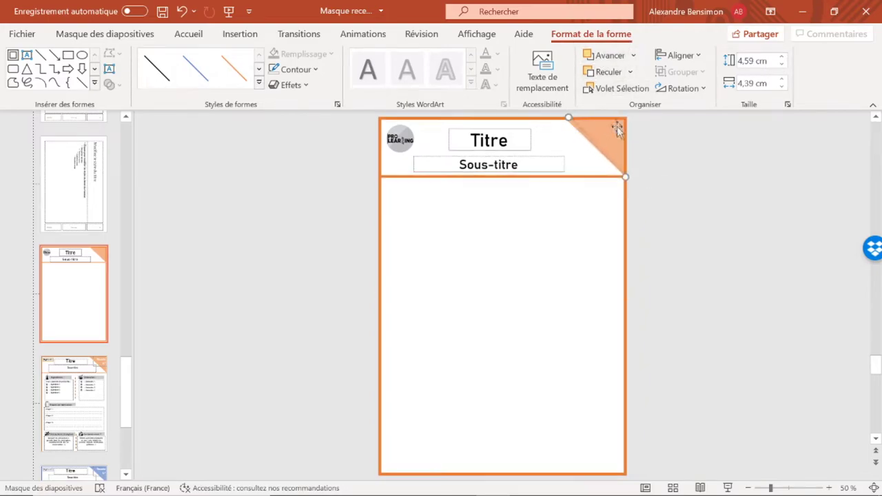
pyautogui.click(644, 172)
pyautogui.click(586, 142)
pyautogui.click(552, 36)
pyautogui.click(425, 200)
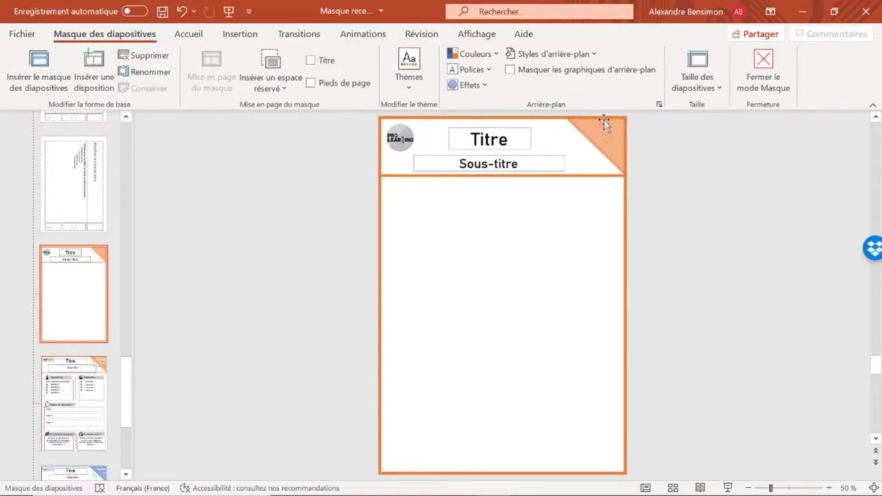
# Step: Duplicate the Titre placeholder as a 20 pt 'Recette N°' label on the orange corner
pyautogui.click(516, 152)
pyautogui.hotkey('ctrl', 'c')
pyautogui.hotkey('ctrl', 'v')
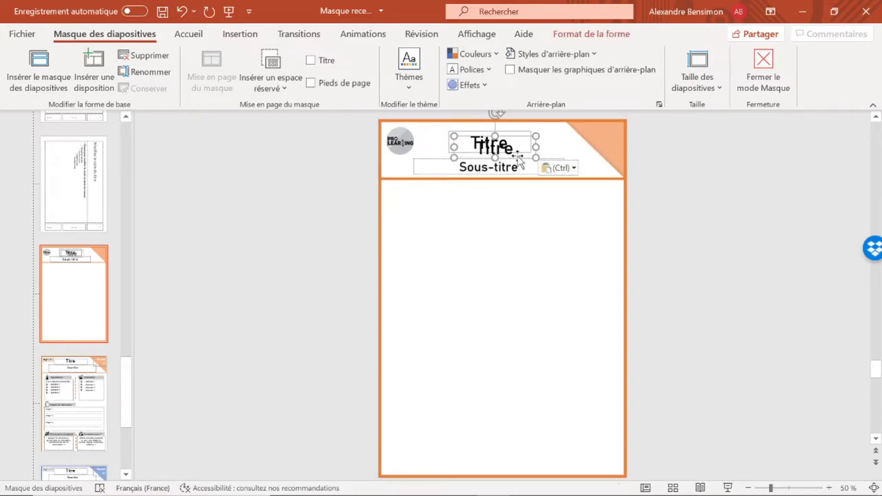
pyautogui.moveTo(517, 160); pyautogui.dragTo(672, 149)
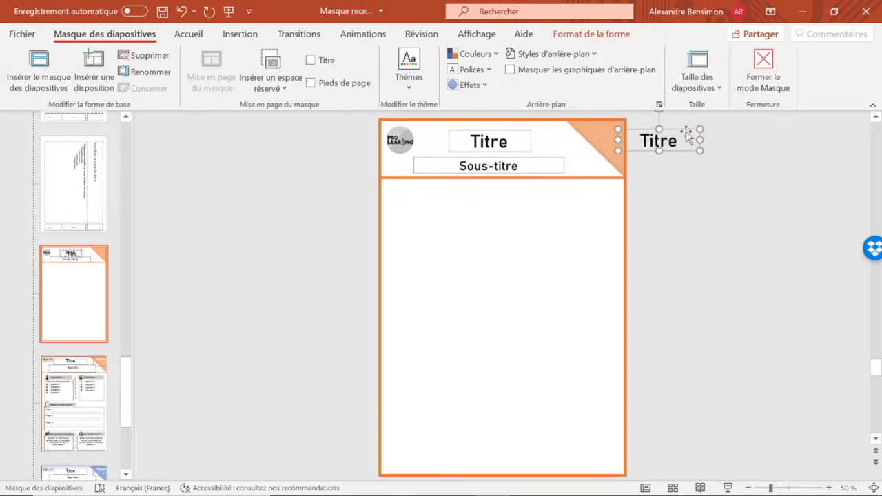
pyautogui.write('Recette N°')
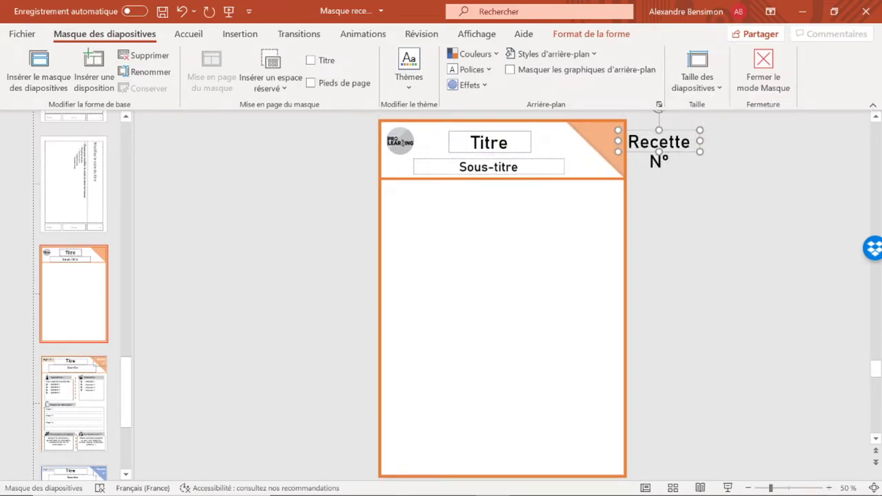
pyautogui.click(188, 34)
pyautogui.click(339, 59)
pyautogui.moveTo(659, 150); pyautogui.dragTo(606, 142)
pyautogui.click(305, 277)
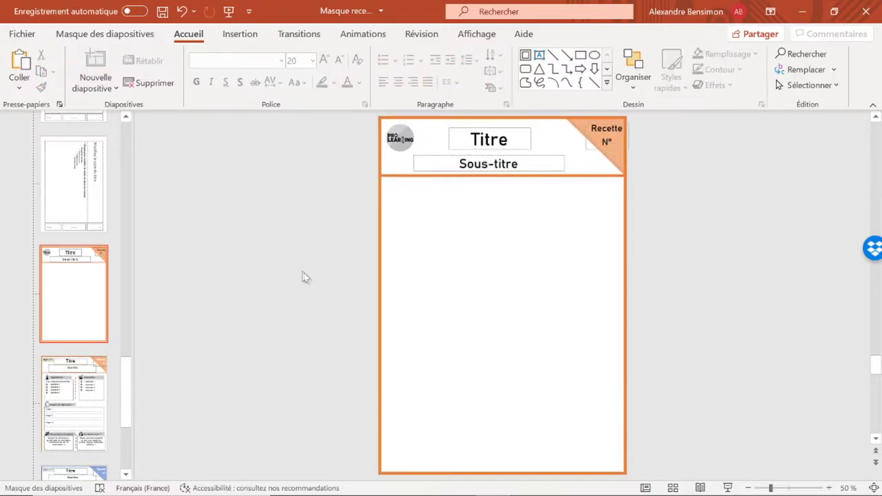
# Step: Copy the grey Ingrédients heading shape from the recipe layout into the blank layout
pyautogui.click(79, 399)
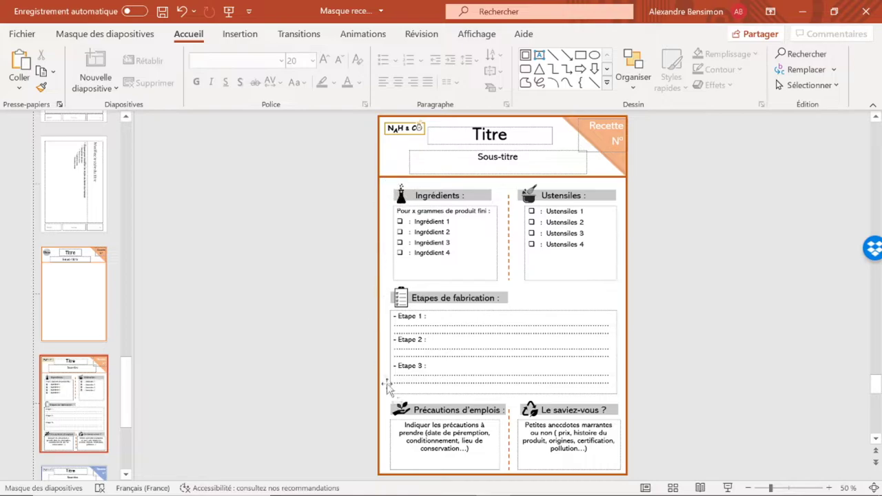
pyautogui.click(435, 195)
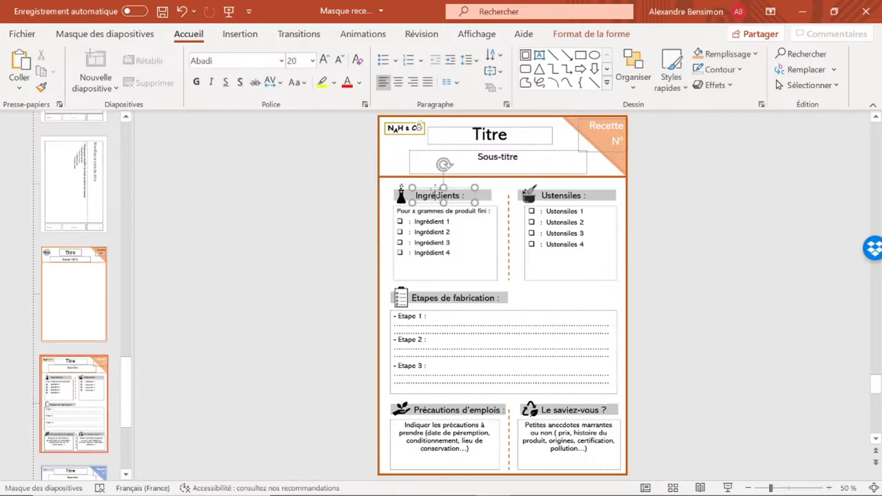
pyautogui.click(492, 197)
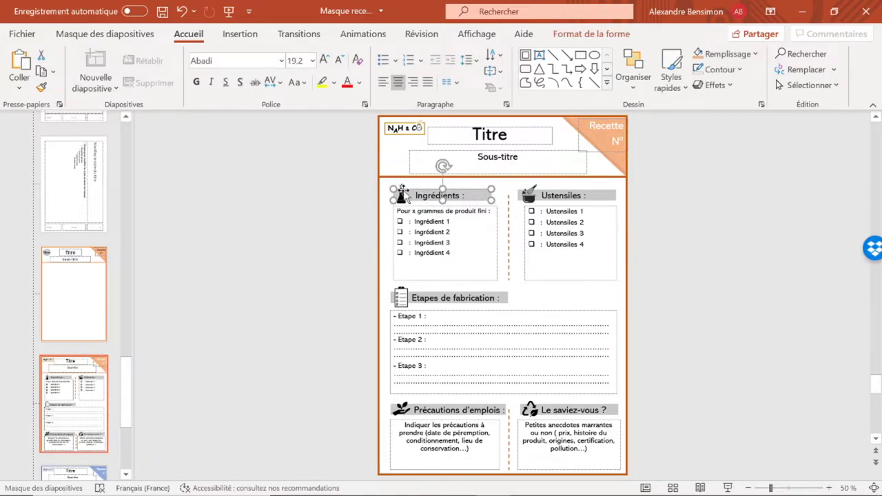
pyautogui.click(297, 315)
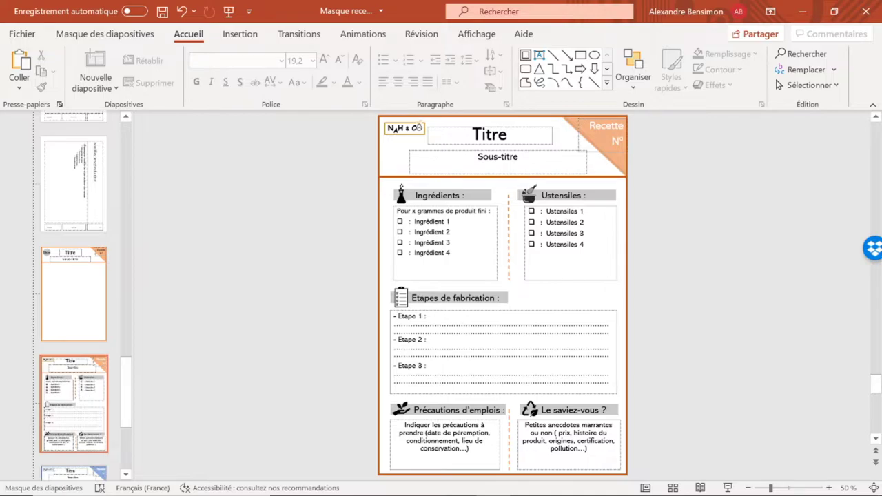
pyautogui.click(486, 198)
pyautogui.hotkey('ctrl', 'c')
pyautogui.click(56, 295)
pyautogui.hotkey('ctrl', 'v')
# Step: Draw a rectangle below the grey bar and fill it light grey
pyautogui.click(240, 34)
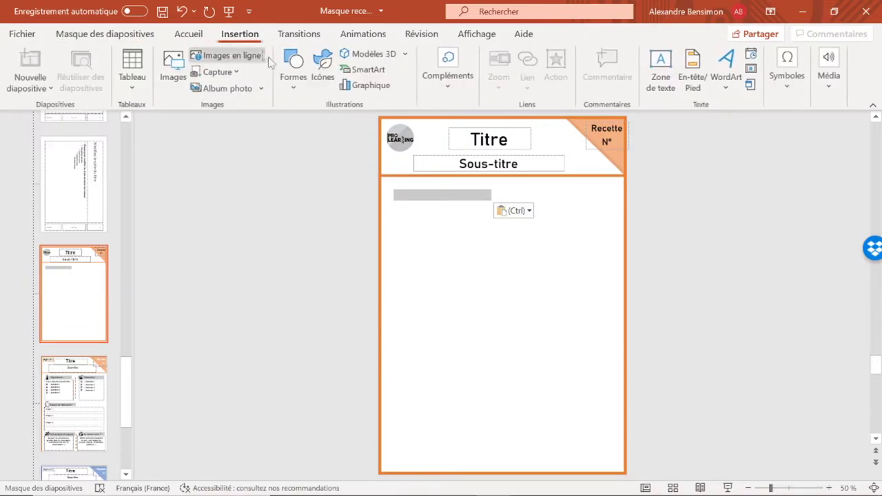
pyautogui.click(294, 66)
pyautogui.click(339, 138)
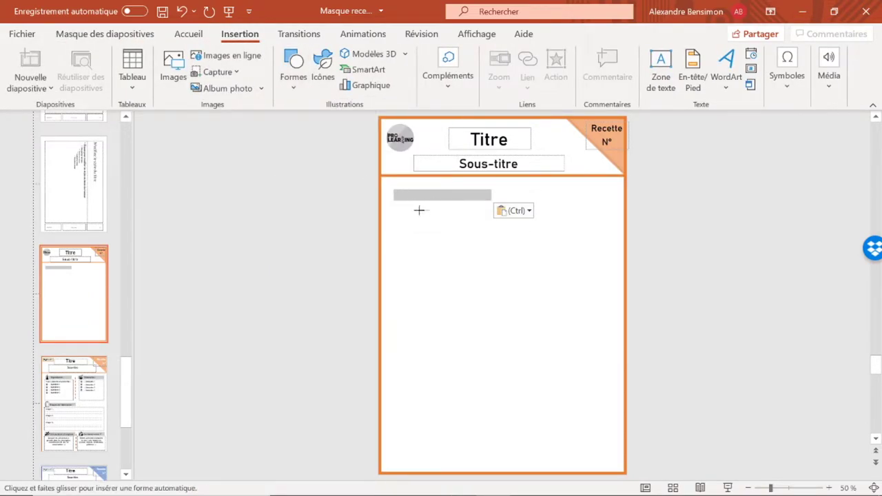
pyautogui.moveTo(395, 214); pyautogui.dragTo(491, 222)
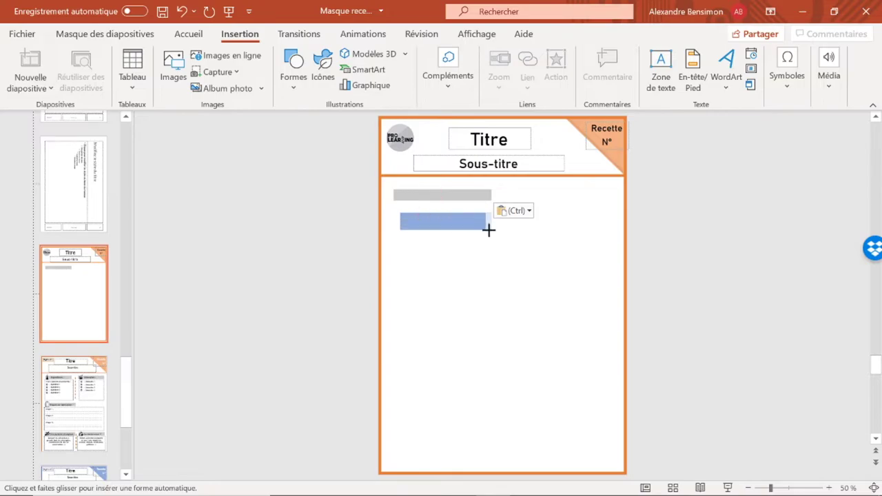
pyautogui.click(331, 54)
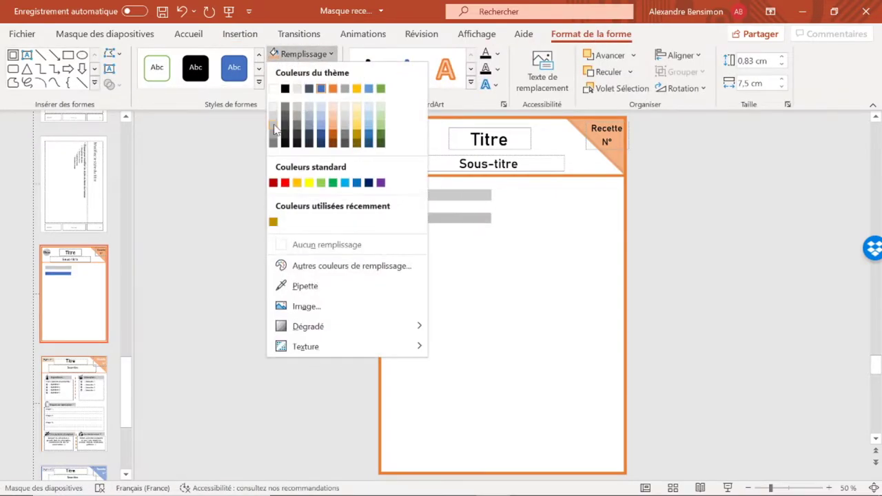
pyautogui.click(282, 131)
pyautogui.click(356, 259)
pyautogui.click(485, 220)
# Step: Arrange the grey bar copies in two columns and copy the Sous-titre placeholder onto the left bar
pyautogui.click(469, 194)
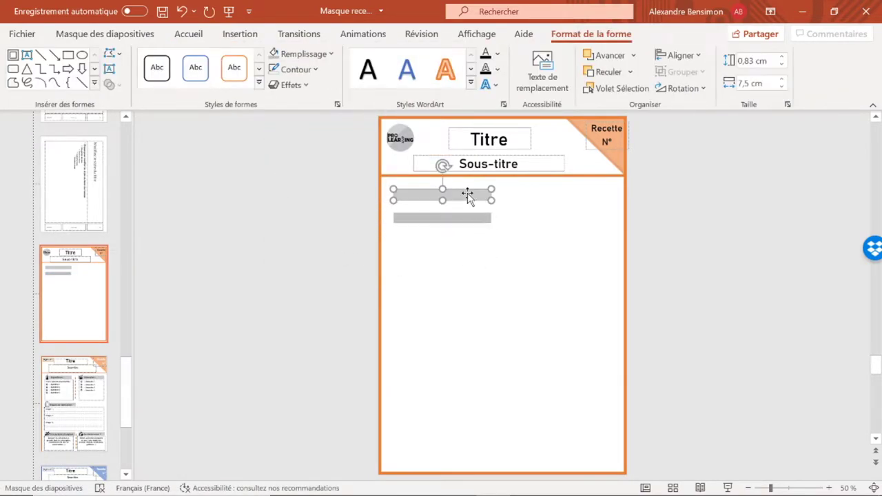
pyautogui.hotkey('ctrl', 'x')
pyautogui.moveTo(467, 219)
pyautogui.mouseDown()
pyautogui.moveTo(473, 206)
pyautogui.moveTo(587, 209)
pyautogui.moveTo(463, 320)
pyautogui.mouseUp()
pyautogui.hotkey('ctrl', 'v')
pyautogui.moveTo(462, 320)
pyautogui.keyDown('ctrl'); pyautogui.mouseDown()
pyautogui.moveTo(479, 400)
pyautogui.moveTo(597, 404)
pyautogui.mouseUp(); pyautogui.keyUp('ctrl')
pyautogui.click(277, 257)
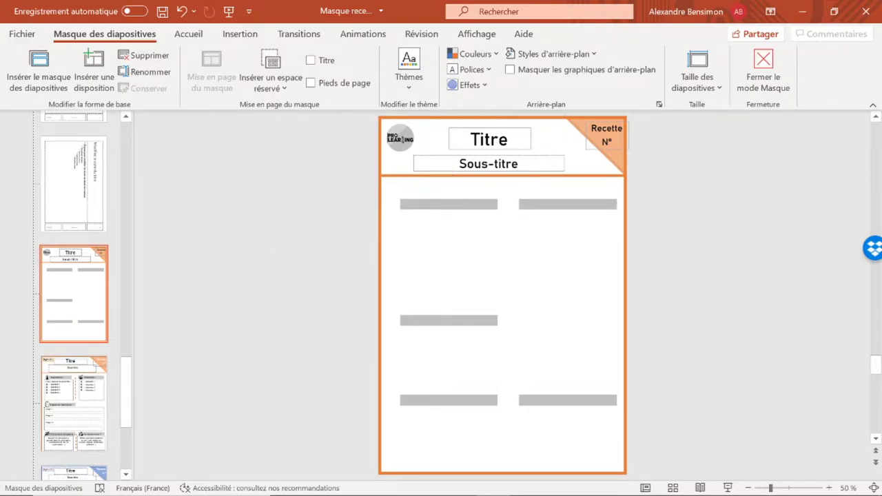
pyautogui.click(485, 155)
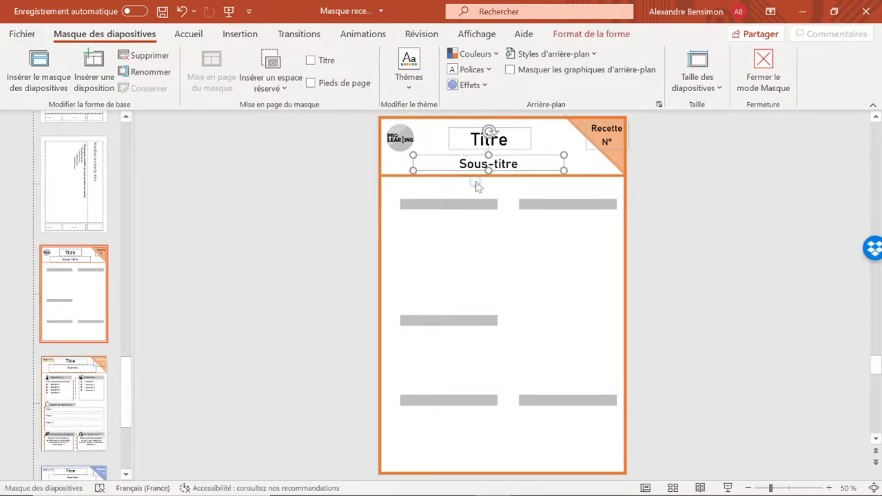
pyautogui.keyDown('ctrl'); pyautogui.moveTo(485, 170); pyautogui.dragTo(448, 211); pyautogui.keyUp('ctrl')
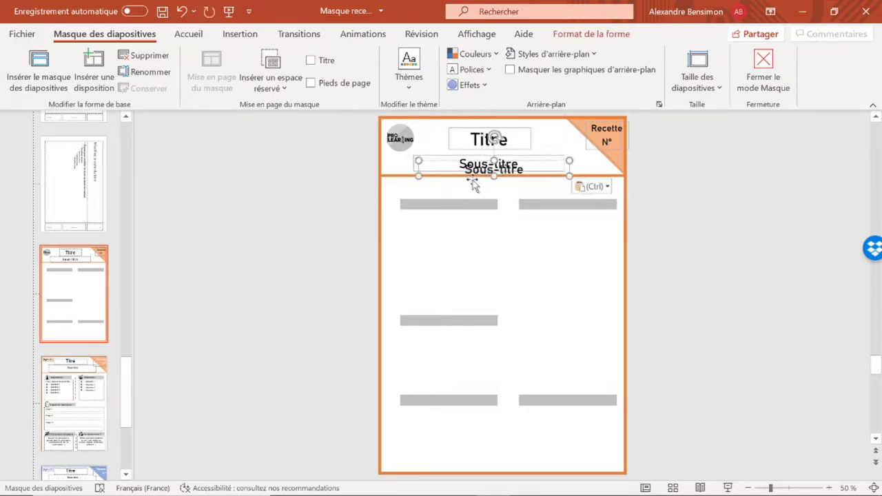
# Step: Shrink the copied Sous-titre placeholder to 18 pt, fit it to the bar, and label it Ingrédients :
pyautogui.click(189, 34)
pyautogui.click(340, 61)
pyautogui.click(340, 61)
pyautogui.click(340, 60)
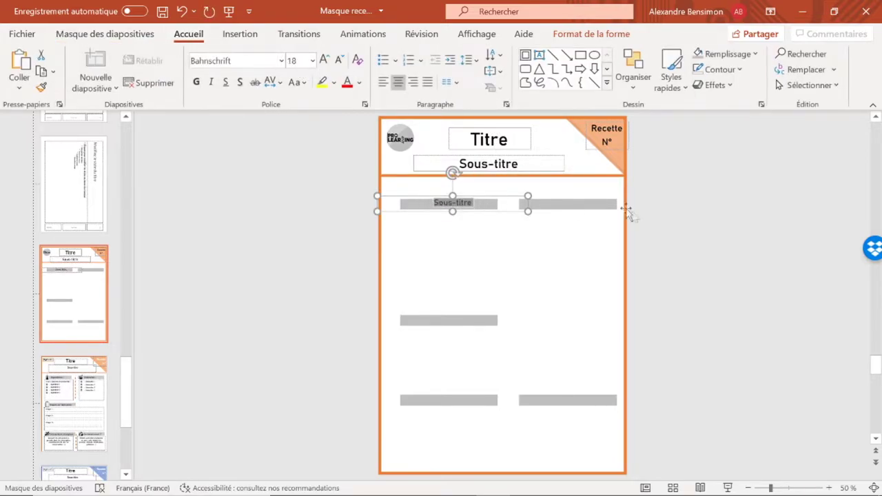
pyautogui.moveTo(452, 205); pyautogui.dragTo(441, 206)
pyautogui.tripleClick(436, 205)
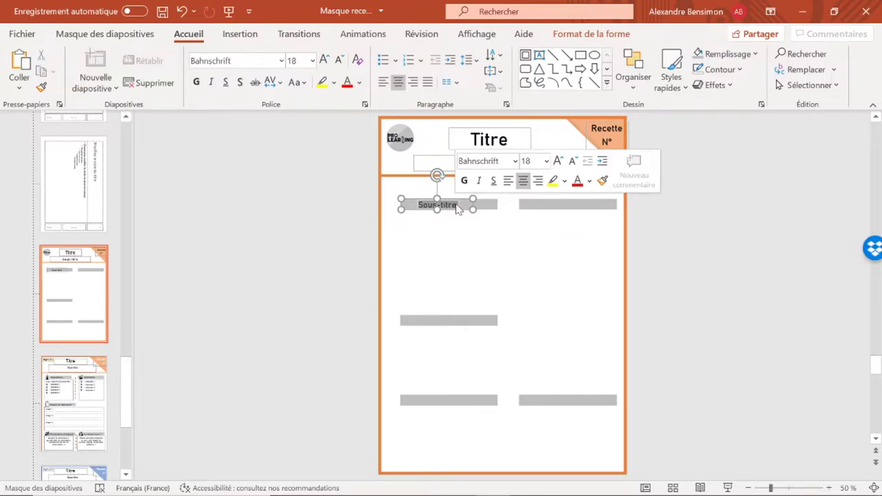
pyautogui.write('Ingredien')
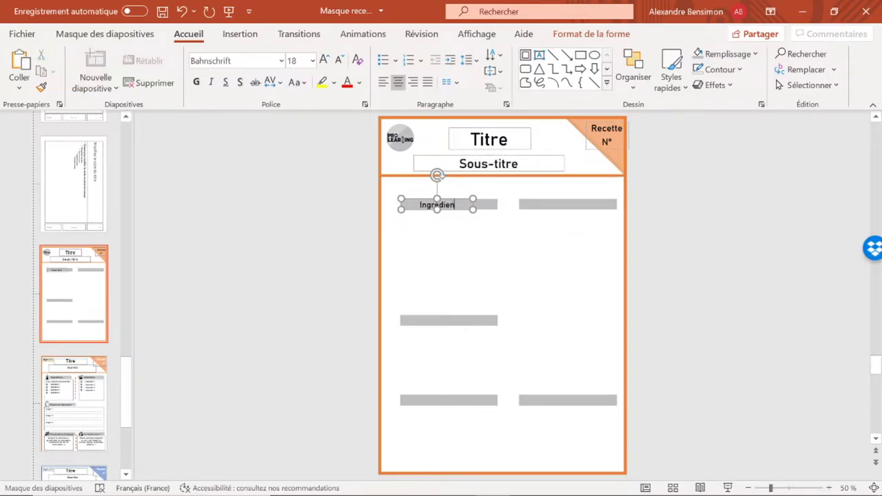
pyautogui.write(' :')
# Step: Copy the label onto the right grey bar and retype it as Ustensiles :
pyautogui.click(483, 202)
pyautogui.moveTo(473, 211); pyautogui.dragTo(576, 212)
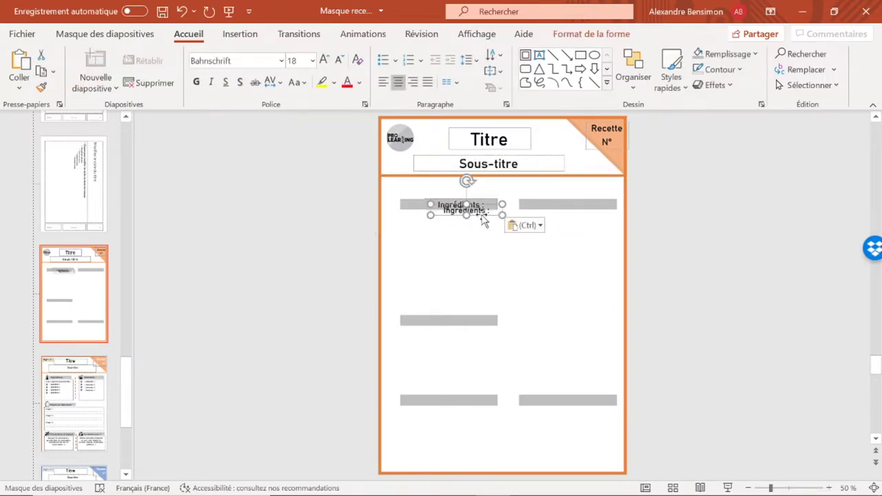
pyautogui.click(574, 206)
pyautogui.tripleClick(572, 205)
pyautogui.press('BackSpace')
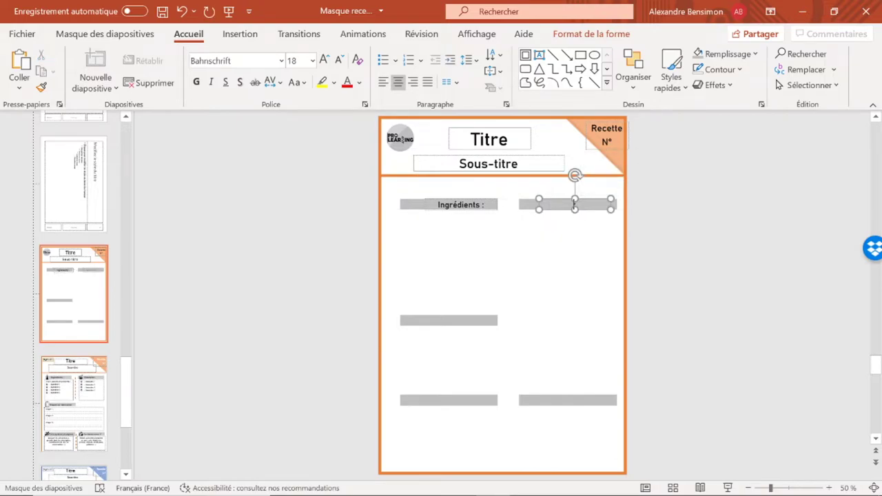
pyautogui.write('Ust')
# Step: Copy the label to the middle bar and retype it as Etapes de fabrication :
pyautogui.moveTo(460, 205); pyautogui.dragTo(461, 324)
pyautogui.click(446, 322)
pyautogui.tripleClick(452, 325)
pyautogui.press('BackSpace')
pyautogui.write('Étapes :')
pyautogui.write('brication')
# Step: Copy the label to the bottom-left bar and change it to Précaution d'emploi :
pyautogui.click(510, 322)
pyautogui.click(500, 338)
pyautogui.moveTo(501, 338)
pyautogui.mouseDown()
pyautogui.moveTo(476, 345)
pyautogui.moveTo(429, 408)
pyautogui.mouseUp()
pyautogui.click(473, 403)
pyautogui.press('BackSpace')
pyautogui.press('BackSpace')
pyautogui.press('BackSpace')
pyautogui.write("ution d'emploi :")
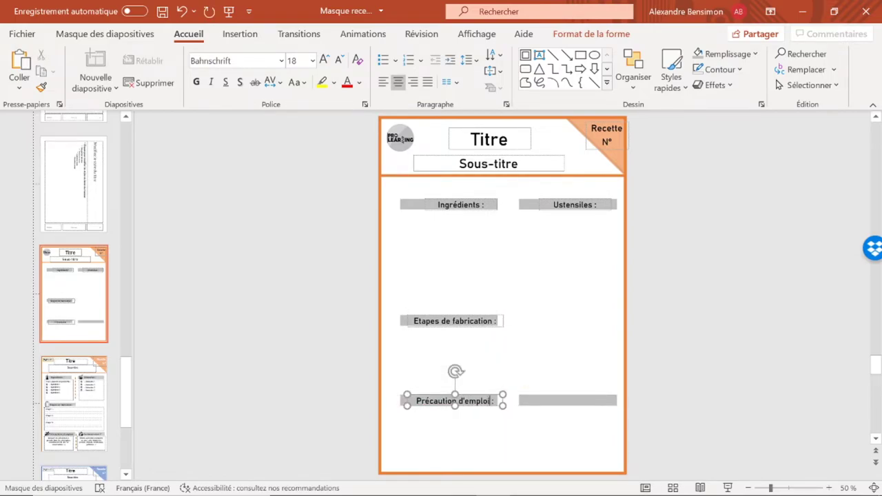
# Step: Duplicate a label onto the bottom-right bar as Le saviez-vous ?, then go to the completed layout
pyautogui.click(483, 321)
pyautogui.hotkey('ctrl', 'd')
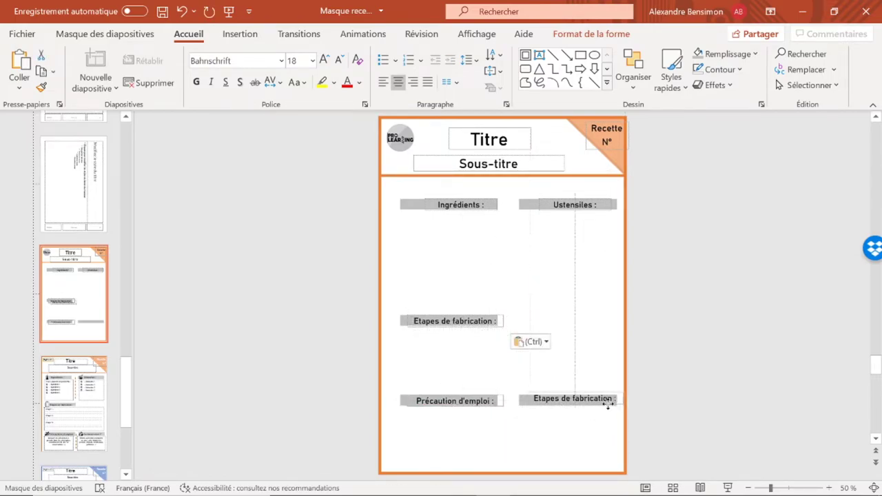
pyautogui.moveTo(598, 414); pyautogui.dragTo(574, 401)
pyautogui.write('Le savez-vous ?')
pyautogui.click(298, 388)
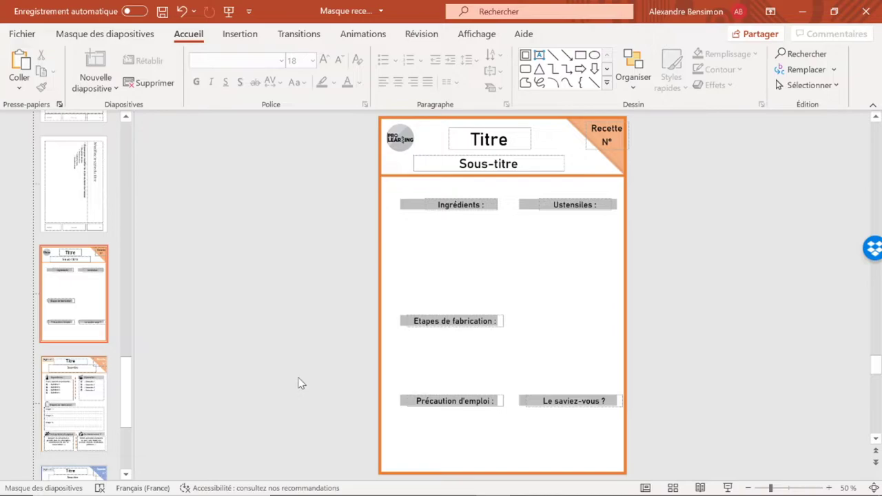
pyautogui.press('pagedown')
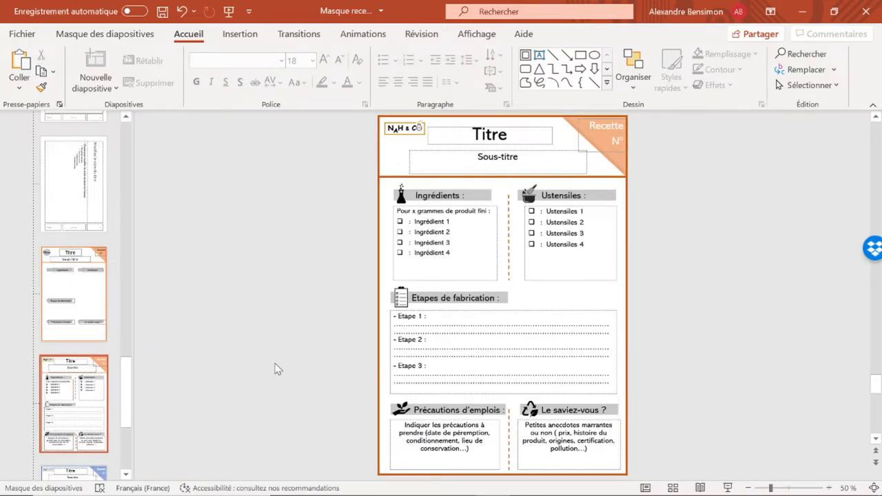
# Step: Copy the five section icons from the full layout and paste them onto the simpler recipe layout
pyautogui.click(404, 303)
pyautogui.keyDown('shift'); pyautogui.click(402, 197); pyautogui.keyUp('shift')
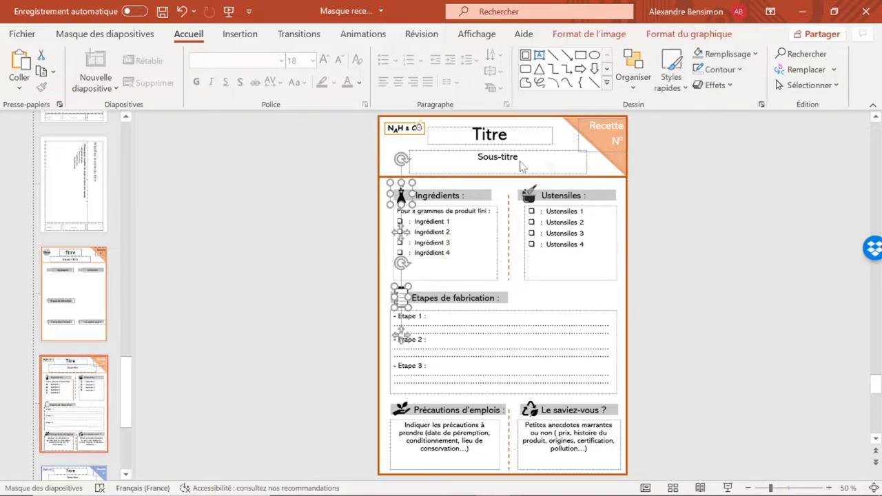
pyautogui.keyDown('shift'); pyautogui.click(530, 195); pyautogui.keyUp('shift')
pyautogui.keyDown('shift'); pyautogui.click(405, 413); pyautogui.keyUp('shift')
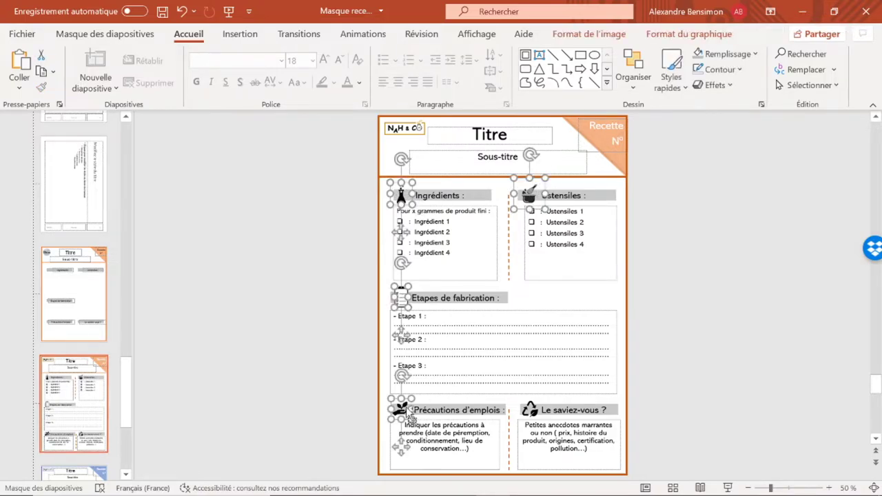
pyautogui.keyDown('shift'); pyautogui.click(533, 412); pyautogui.keyUp('shift')
pyautogui.hotkey('ctrl', 'c')
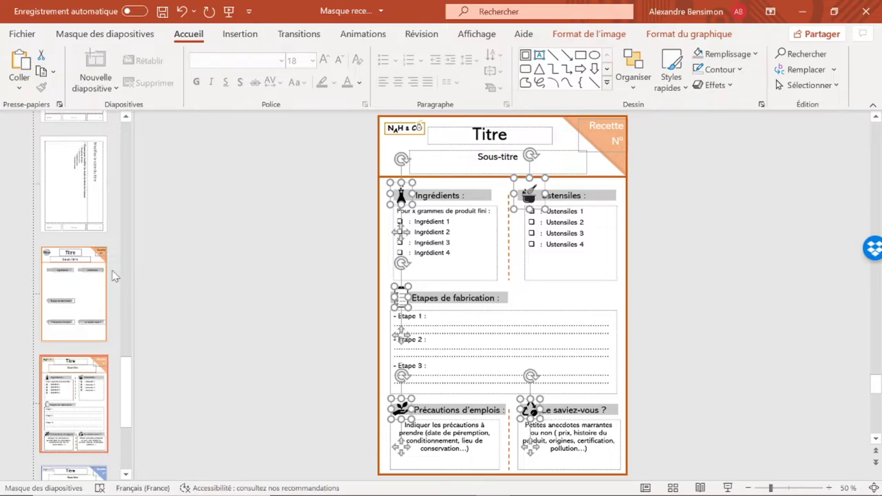
pyautogui.click(104, 276)
pyautogui.hotkey('ctrl', 'v')
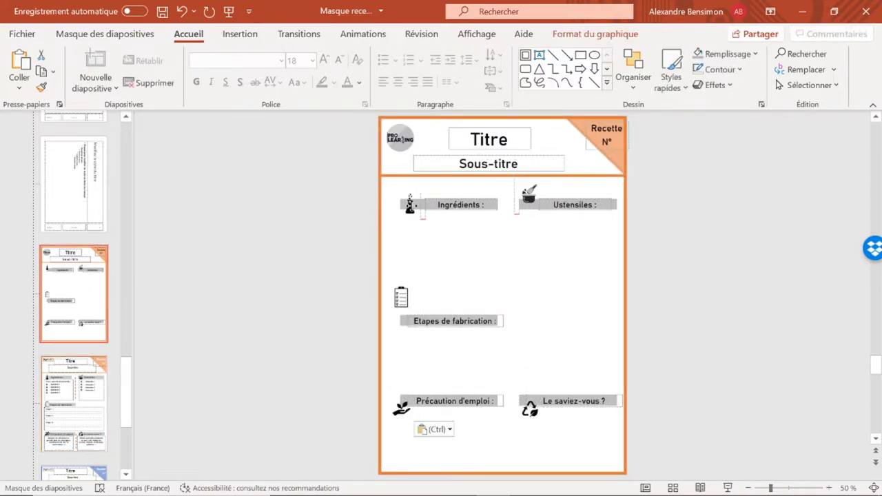
# Step: Position the flask, pot, clipboard, plant and recycling icons beside their matching headings
pyautogui.click(407, 197)
pyautogui.moveTo(407, 198); pyautogui.dragTo(410, 203)
pyautogui.moveTo(529, 195); pyautogui.dragTo(533, 199)
pyautogui.moveTo(401, 297); pyautogui.dragTo(406, 321)
pyautogui.moveTo(401, 409); pyautogui.dragTo(409, 404)
pyautogui.moveTo(529, 409); pyautogui.dragTo(529, 400)
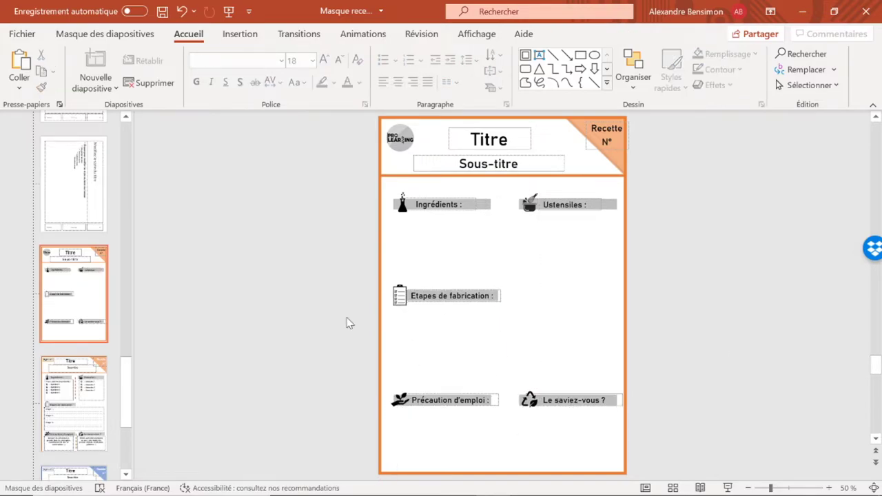
pyautogui.scroll(-1, 348, 323)
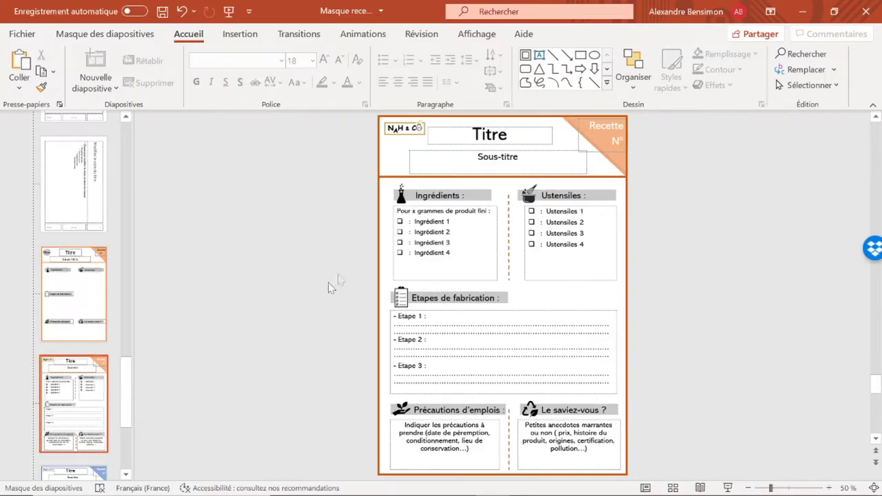
pyautogui.click(498, 260)
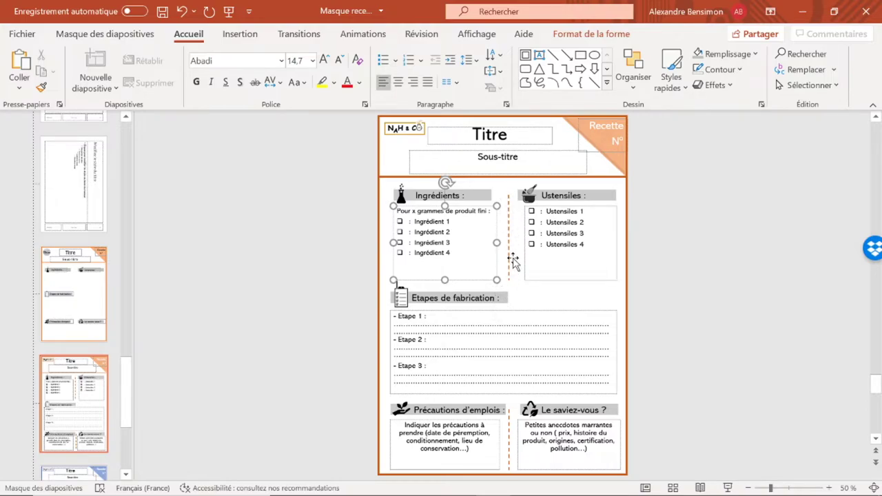
pyautogui.click(75, 307)
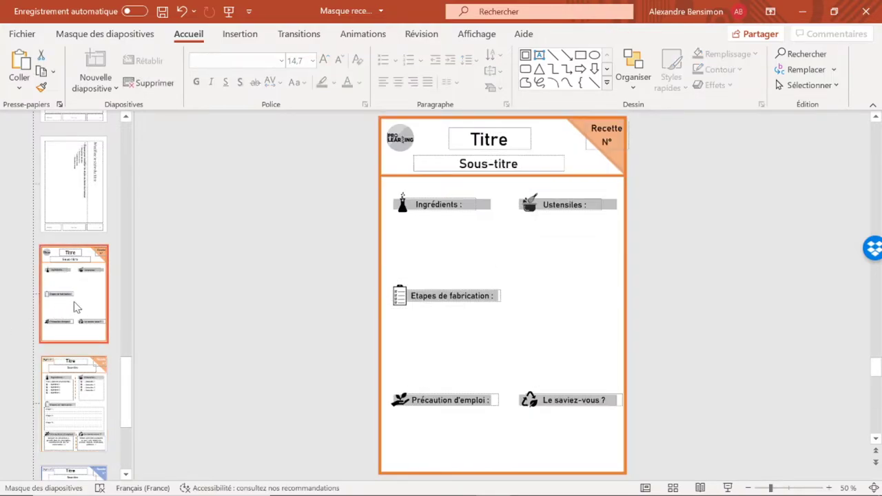
# Step: Draw a vertical line between the Ingrédients and Ustensiles sections
pyautogui.click(240, 34)
pyautogui.click(299, 81)
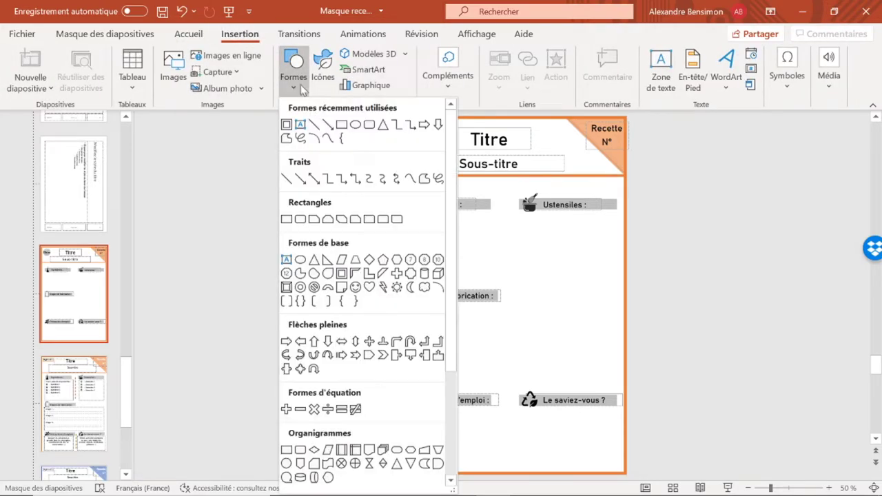
pyautogui.click(315, 125)
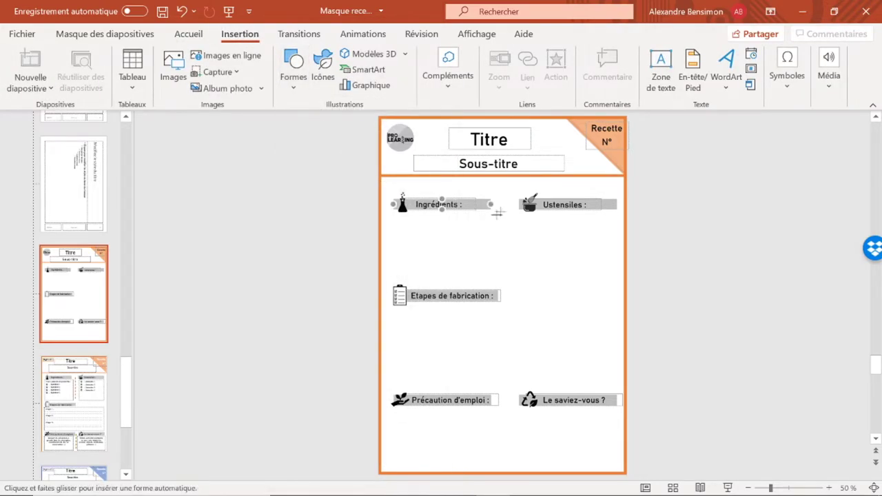
pyautogui.moveTo(509, 202); pyautogui.dragTo(508, 284)
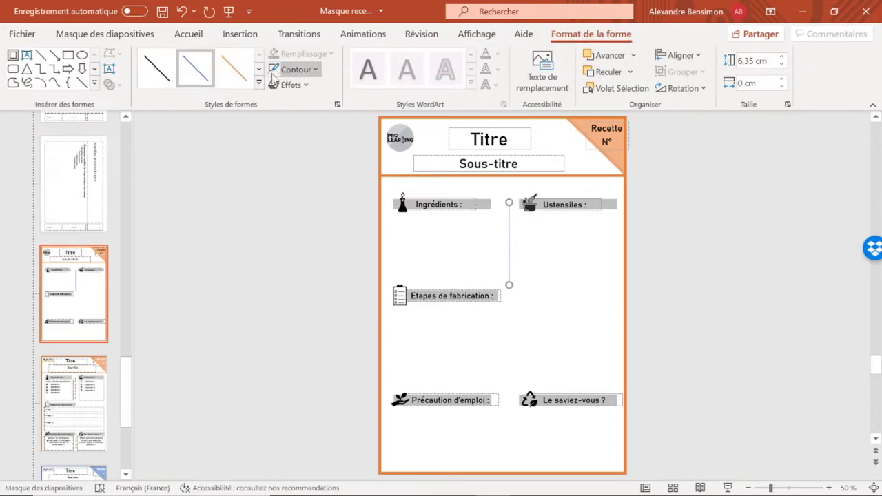
# Step: Style the line orange, 3 pt thick and dashed
pyautogui.click(293, 69)
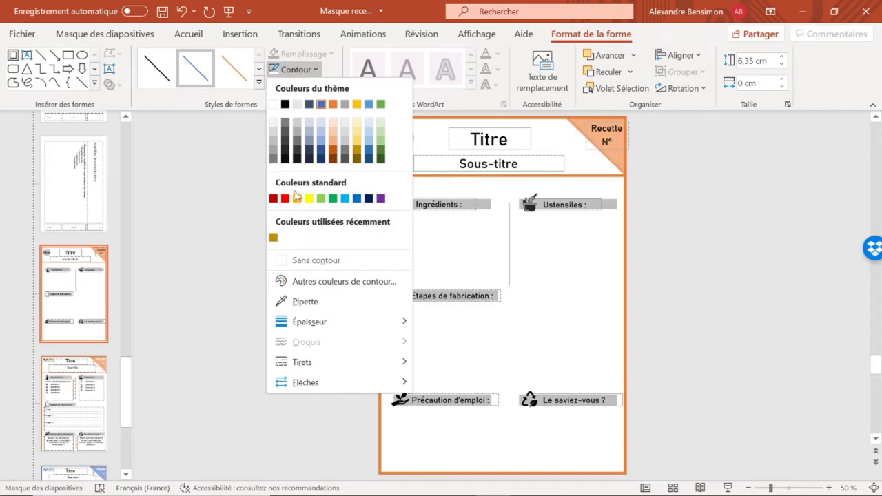
pyautogui.click(336, 104)
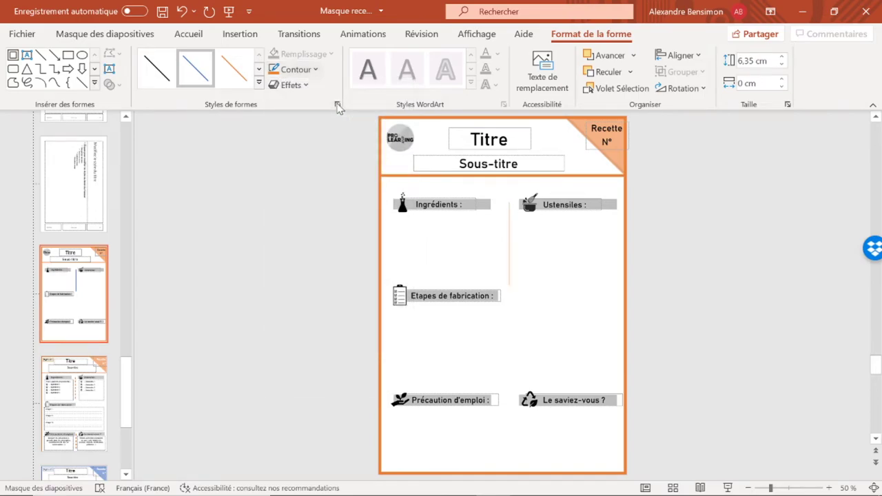
pyautogui.click(293, 69)
pyautogui.moveTo(335, 321)
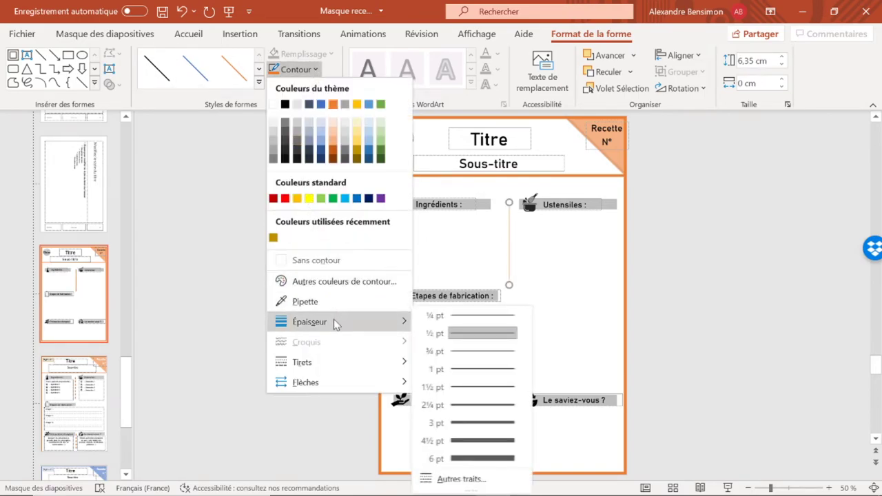
pyautogui.click(481, 431)
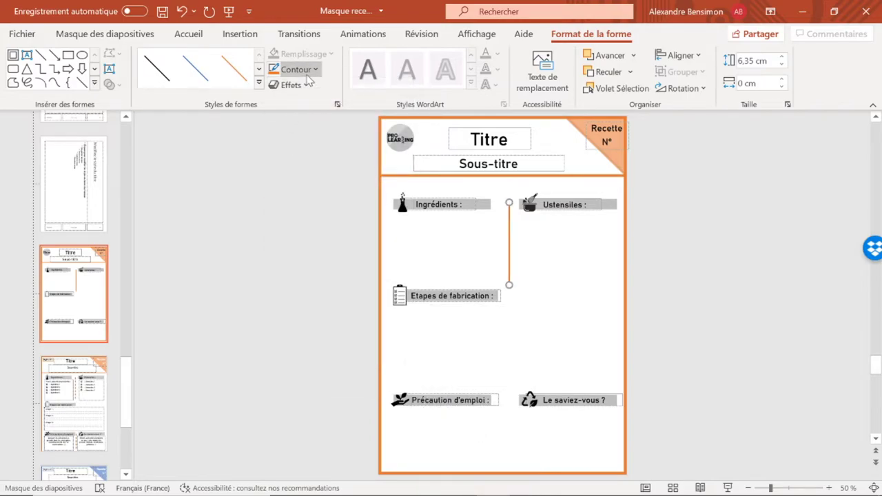
pyautogui.click(296, 69)
pyautogui.moveTo(338, 363)
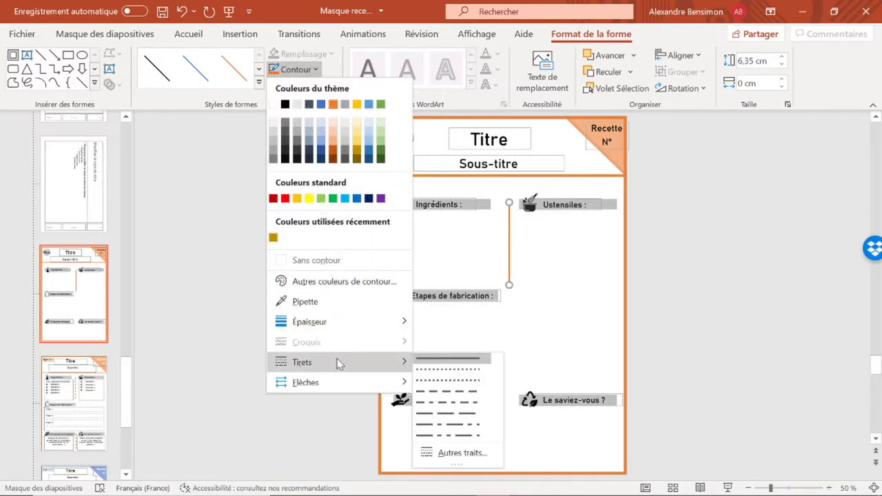
pyautogui.click(440, 397)
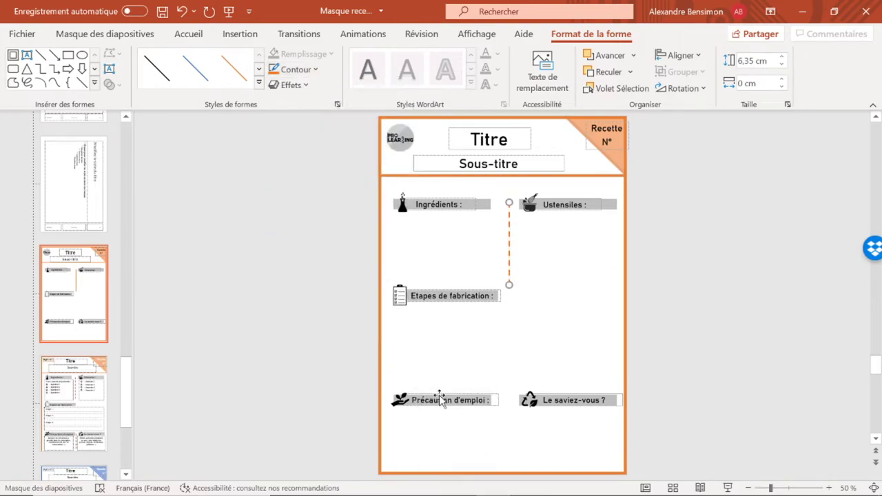
# Step: Add a matching dashed divider between Précaution and Le saviez-vous, trimming both lines to their sections
pyautogui.click(283, 292)
pyautogui.click(509, 241)
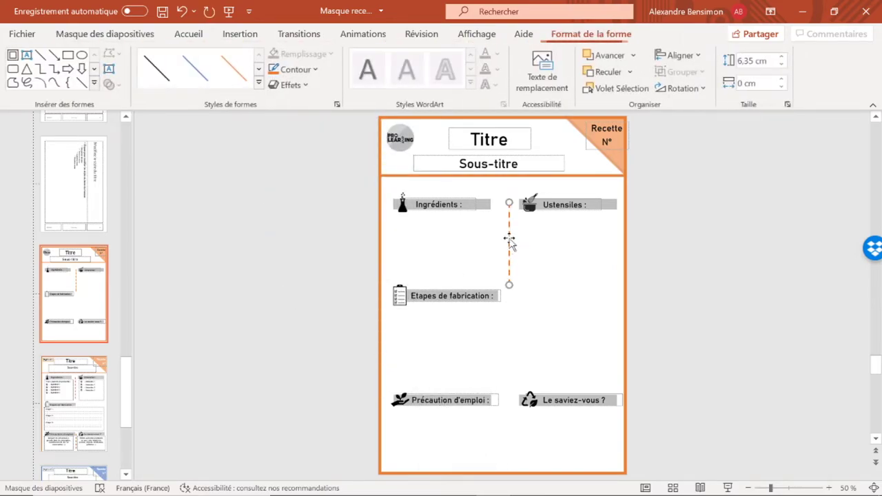
pyautogui.moveTo(505, 262)
pyautogui.mouseDown()
pyautogui.moveTo(515, 260)
pyautogui.moveTo(509, 434)
pyautogui.moveTo(515, 427)
pyautogui.mouseUp()
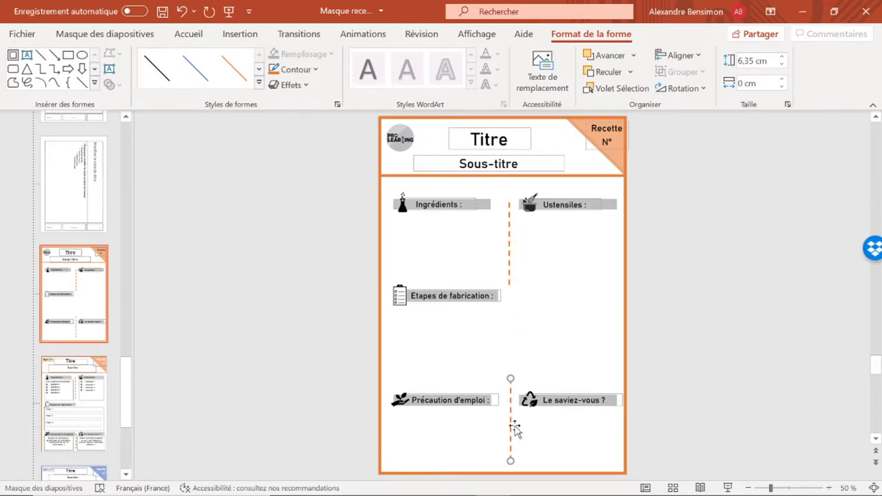
pyautogui.moveTo(510, 379); pyautogui.dragTo(510, 411)
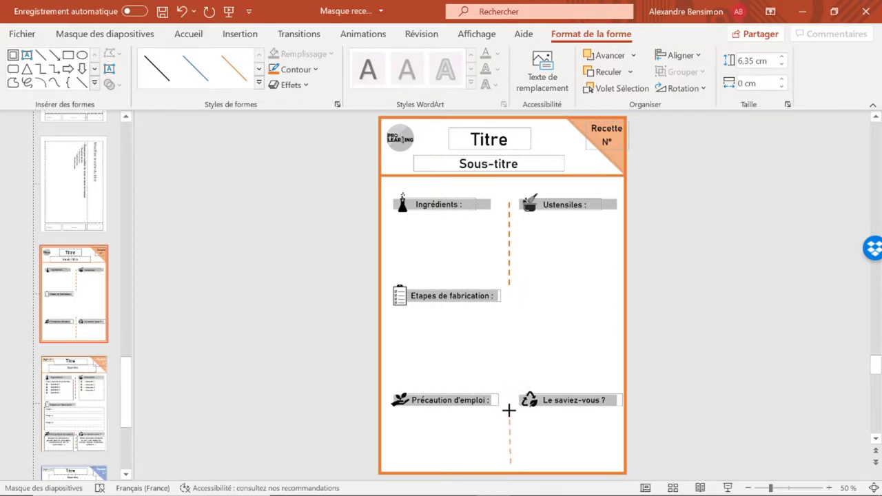
pyautogui.click(272, 379)
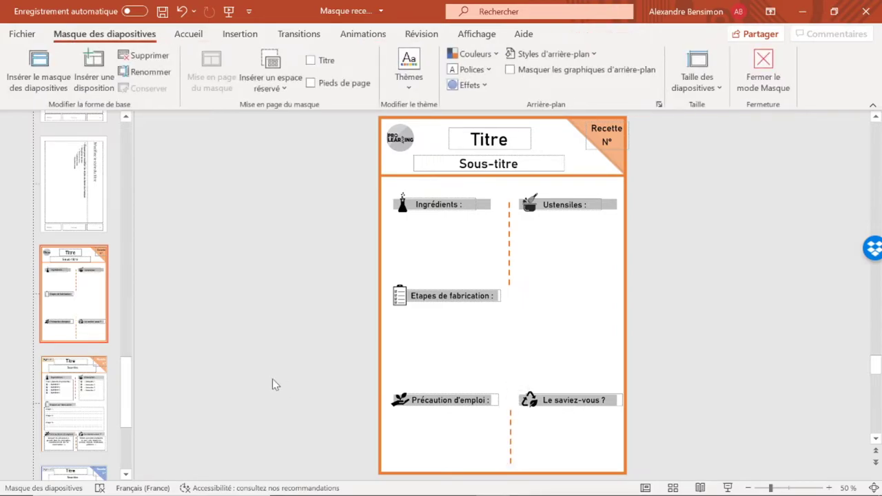
pyautogui.click(509, 283)
pyautogui.moveTo(509, 284); pyautogui.dragTo(508, 271)
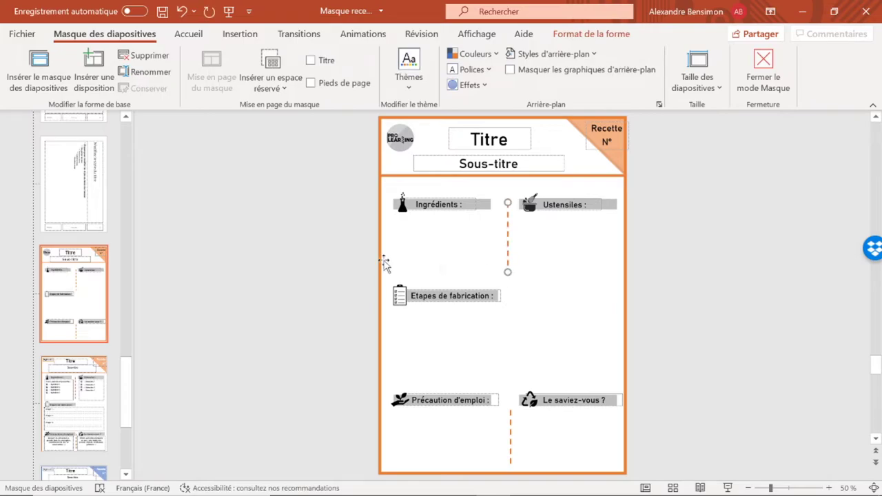
pyautogui.click(95, 370)
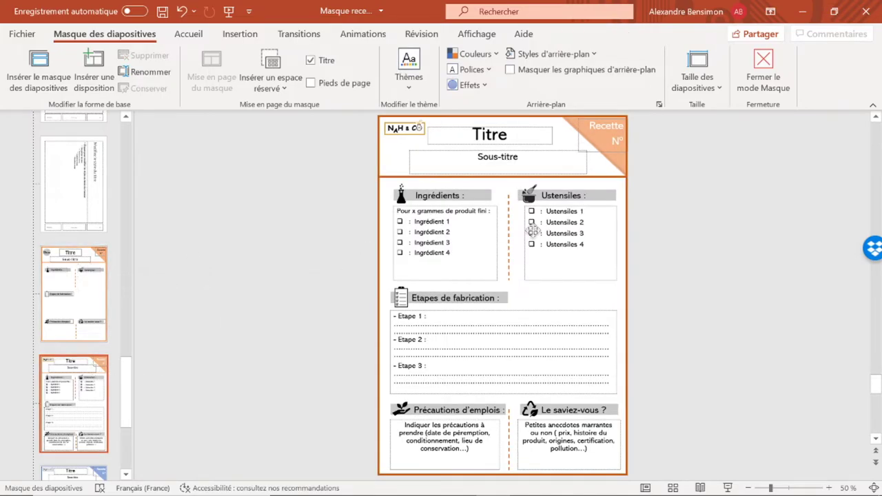
# Step: Copy the five framed content boxes from the full layout and paste them onto the simpler layout
pyautogui.click(469, 280)
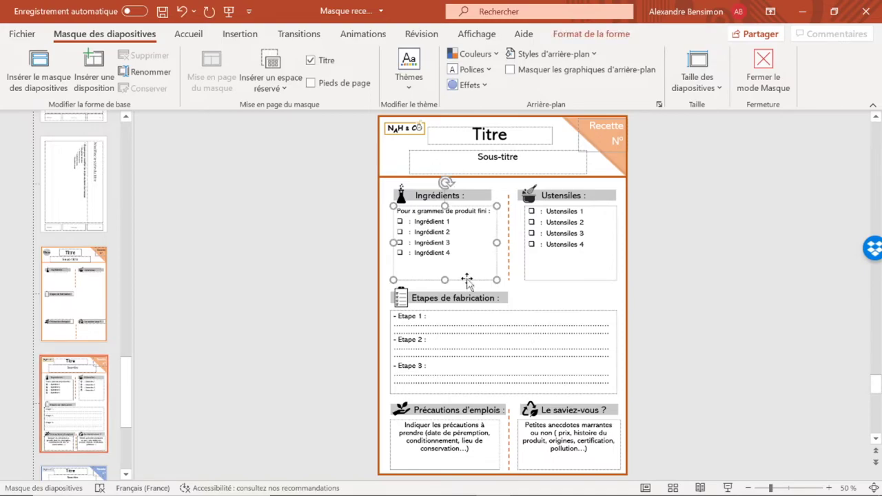
pyautogui.keyDown('ctrl'); pyautogui.click(588, 281); pyautogui.keyUp('ctrl')
pyautogui.keyDown('ctrl'); pyautogui.click(514, 394); pyautogui.keyUp('ctrl')
pyautogui.keyDown('ctrl'); pyautogui.click(474, 429); pyautogui.keyUp('ctrl')
pyautogui.keyDown('ctrl'); pyautogui.click(571, 445); pyautogui.keyUp('ctrl')
pyautogui.hotkey('ctrl', 'c')
pyautogui.click(73, 293)
pyautogui.hotkey('ctrl', 'v')
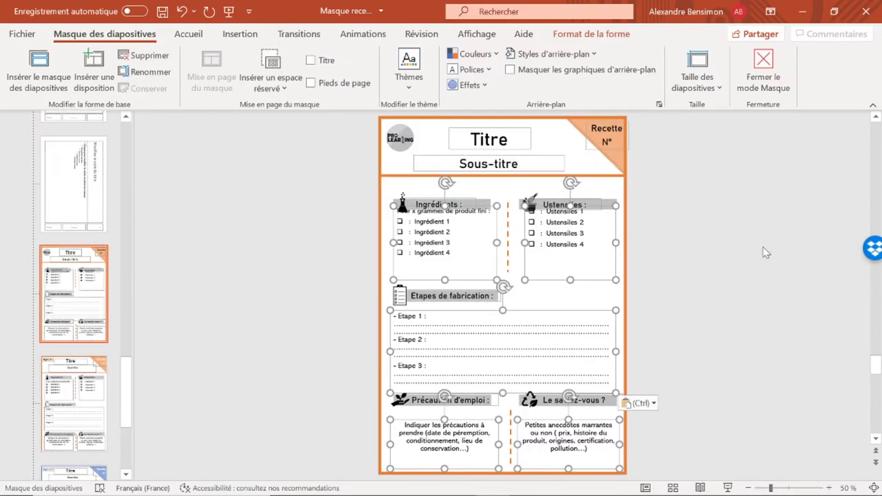
# Step: Nudge the Précaution and Le saviez-vous headers down, then close the slide master view
pyautogui.moveTo(359, 173); pyautogui.dragTo(676, 238)
pyautogui.moveTo(358, 380)
pyautogui.mouseDown()
pyautogui.moveTo(402, 405)
pyautogui.moveTo(659, 417)
pyautogui.mouseUp()
pyautogui.press('Down')
pyautogui.press('Down')
pyautogui.press('Down')
pyautogui.click(286, 282)
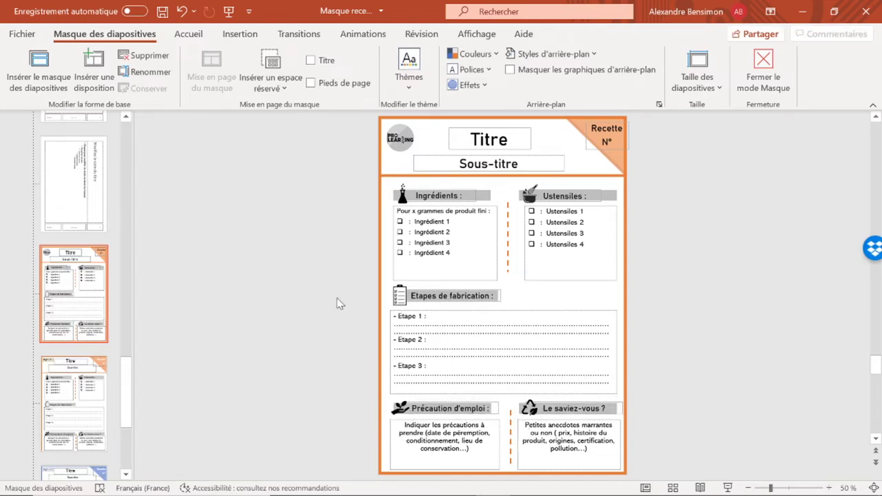
pyautogui.click(756, 82)
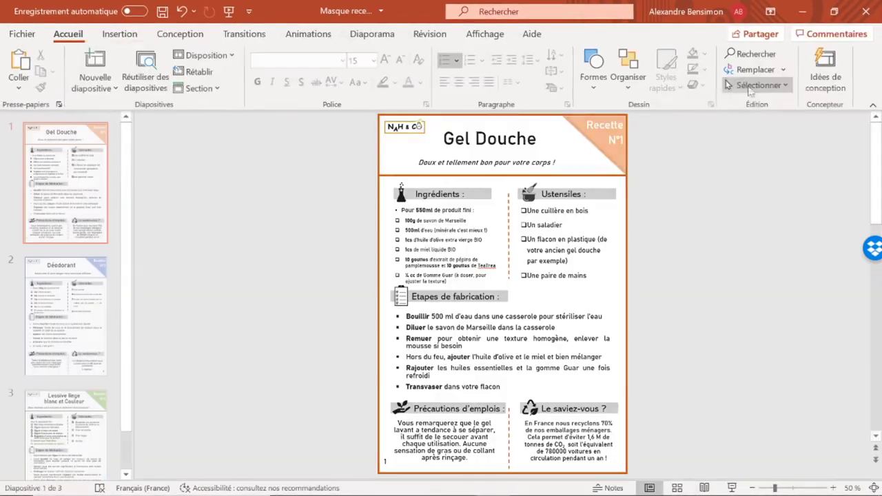
# Step: Insert a new slide after Lessive linge using the orange custom recipe layout
pyautogui.click(65, 421)
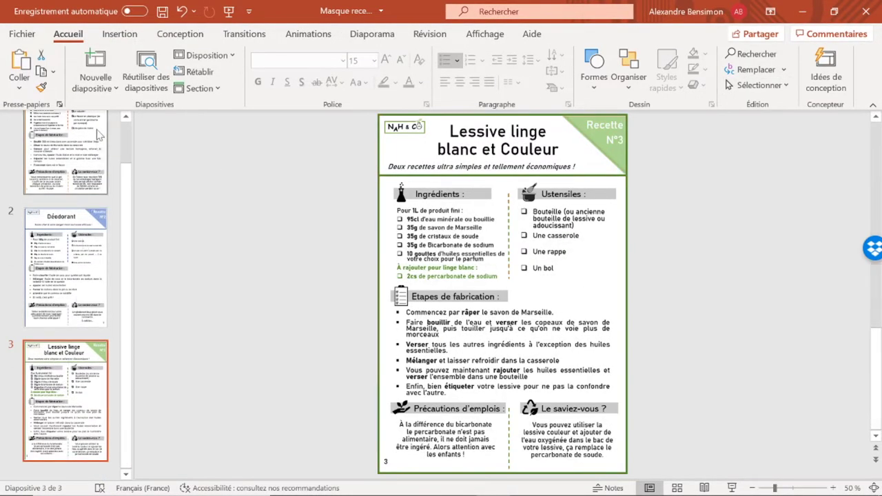
pyautogui.click(104, 88)
pyautogui.scroll(-5, 176, 267)
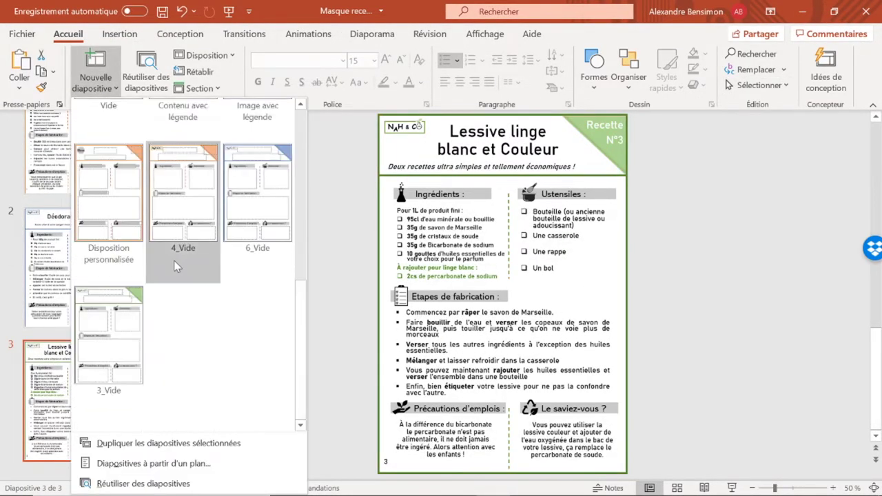
pyautogui.click(103, 242)
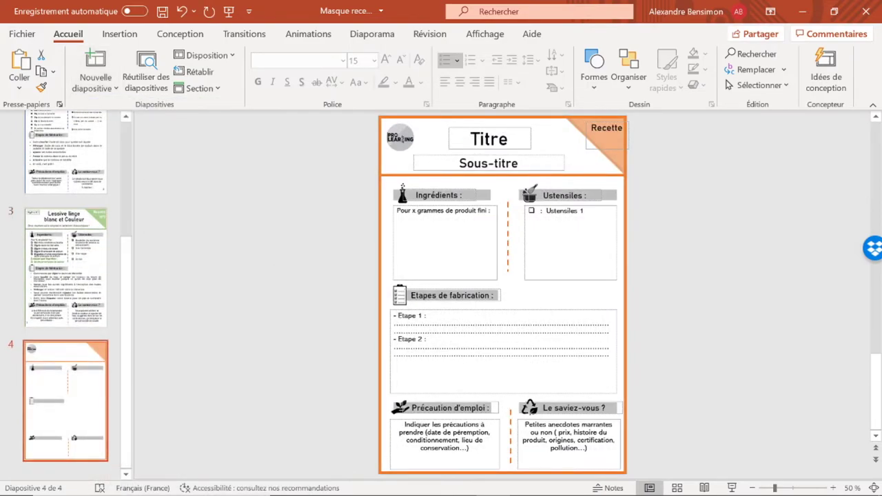
# Step: Leave the new slide's title showing its Titre prompt and open the Affichage options
pyautogui.click(397, 211)
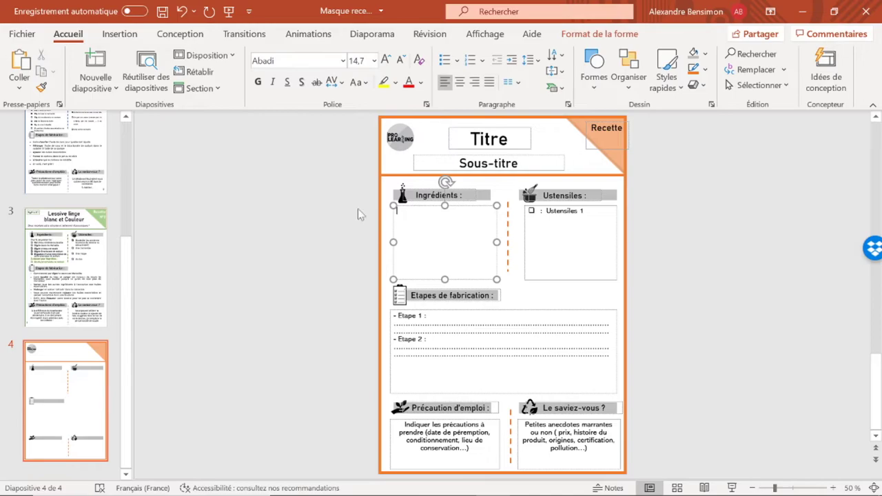
pyautogui.click(489, 141)
pyautogui.click(379, 183)
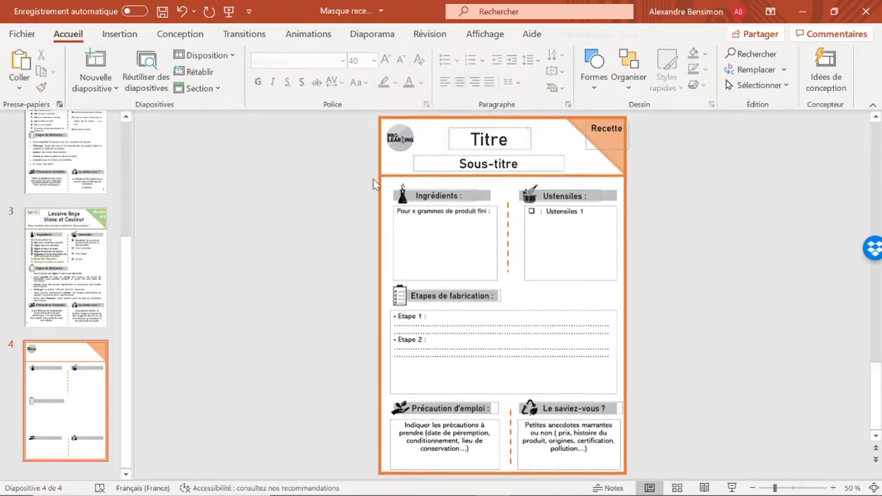
pyautogui.click(491, 141)
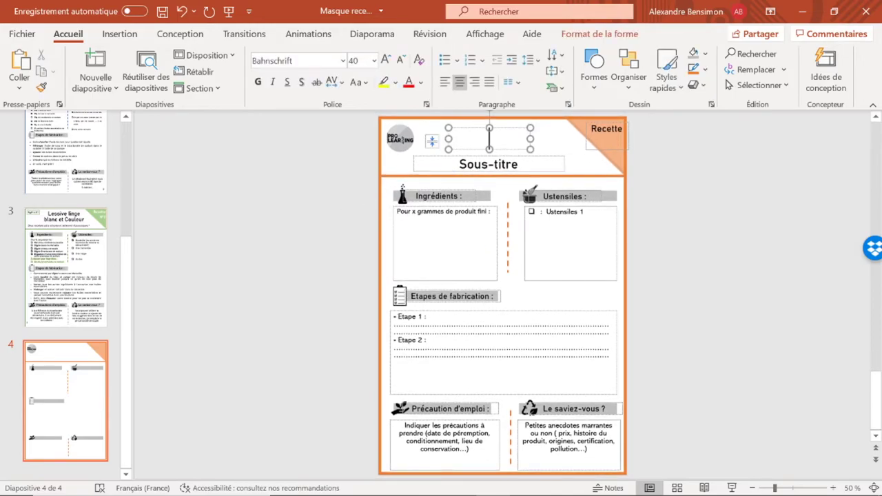
pyautogui.write('Titre')
pyautogui.press('BackSpace')
pyautogui.press('BackSpace')
pyautogui.press('BackSpace')
pyautogui.press('BackSpace')
pyautogui.click(384, 156)
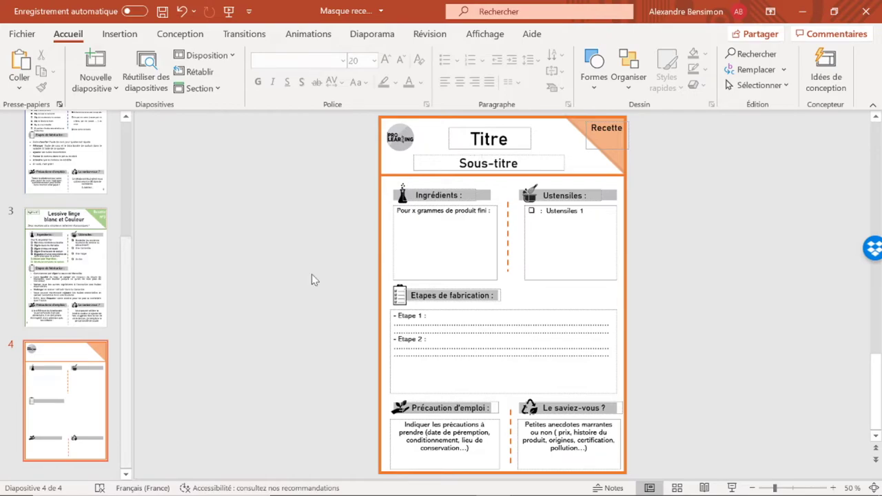
pyautogui.click(486, 34)
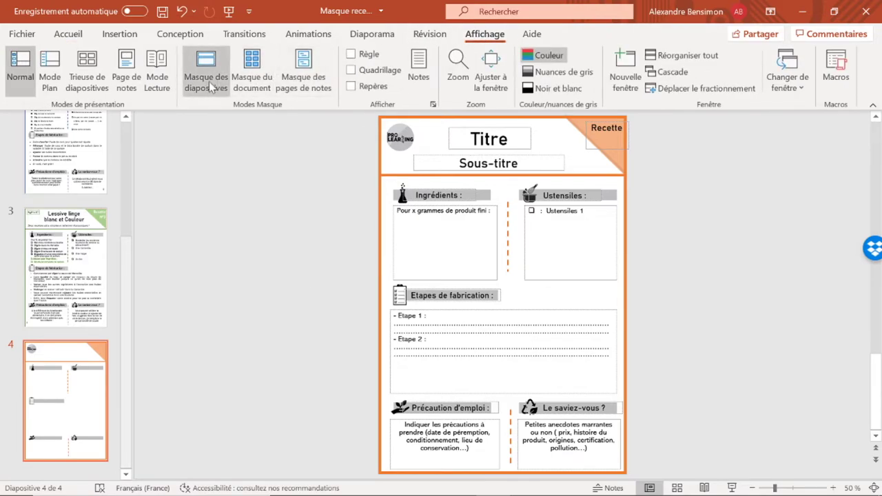
# Step: In slide master view, fill the second layout's header band and body frame blue
pyautogui.click(209, 81)
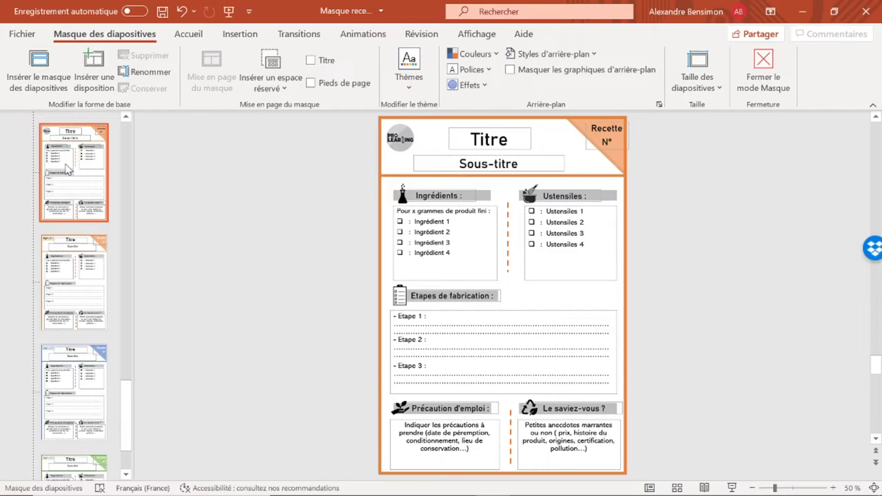
pyautogui.click(77, 273)
pyautogui.moveTo(363, 122); pyautogui.dragTo(626, 249)
pyautogui.click(670, 184)
pyautogui.moveTo(602, 175); pyautogui.dragTo(604, 179)
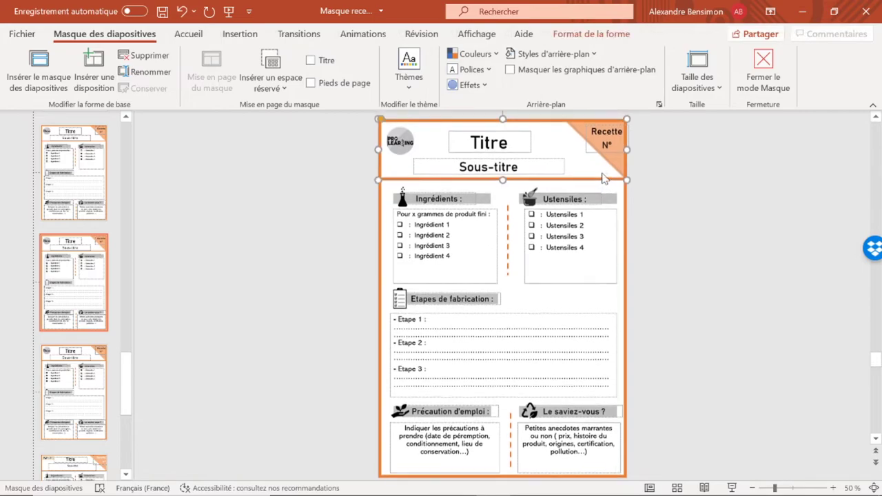
pyautogui.keyDown('shift'); pyautogui.click(378, 194); pyautogui.keyUp('shift')
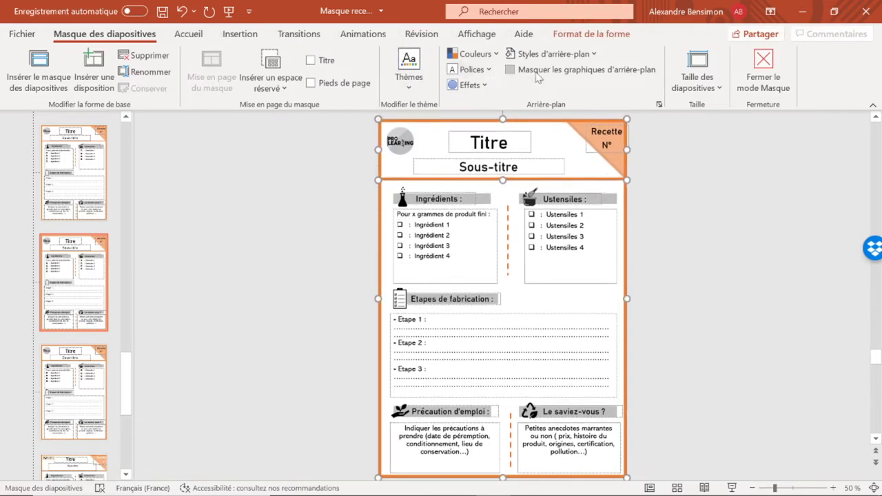
pyautogui.click(592, 34)
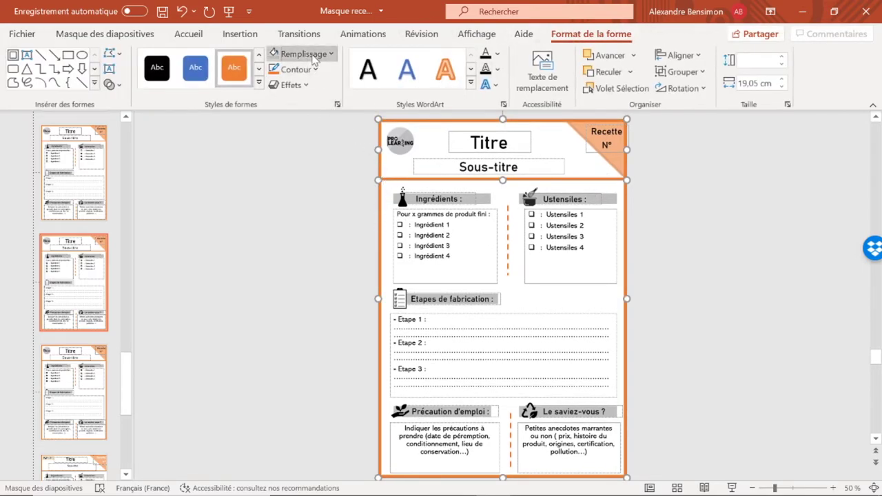
pyautogui.click(304, 54)
pyautogui.click(321, 88)
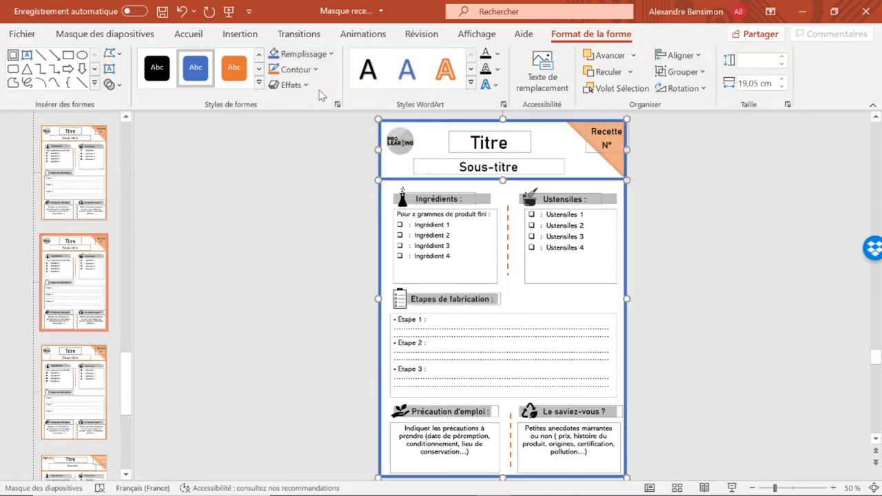
# Step: Make both dashed separator lines blue
pyautogui.click(508, 216)
pyautogui.keyDown('shift'); pyautogui.click(515, 424); pyautogui.keyUp('shift')
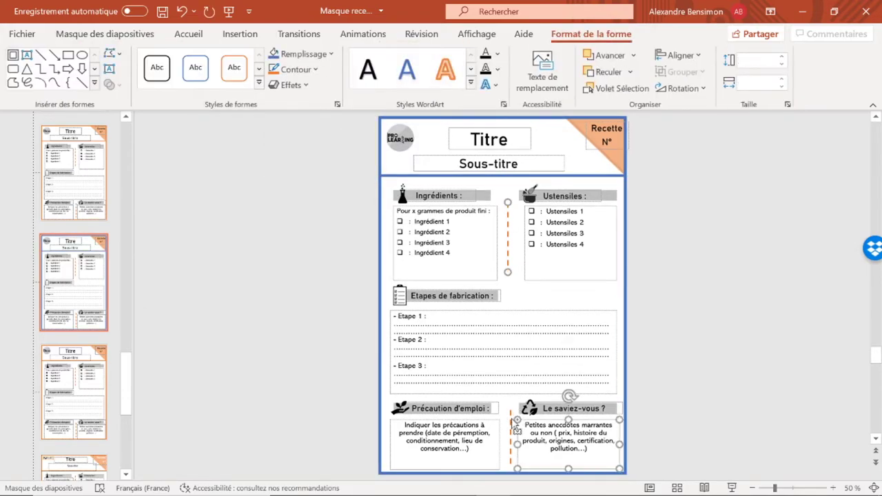
pyautogui.click(297, 69)
pyautogui.click(319, 150)
pyautogui.click(319, 151)
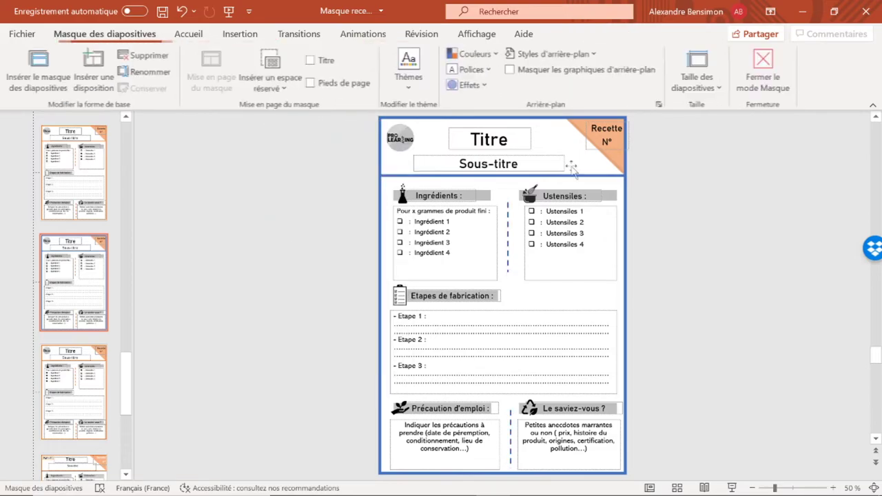
# Step: Fill the orange corner triangle light blue
pyautogui.click(623, 157)
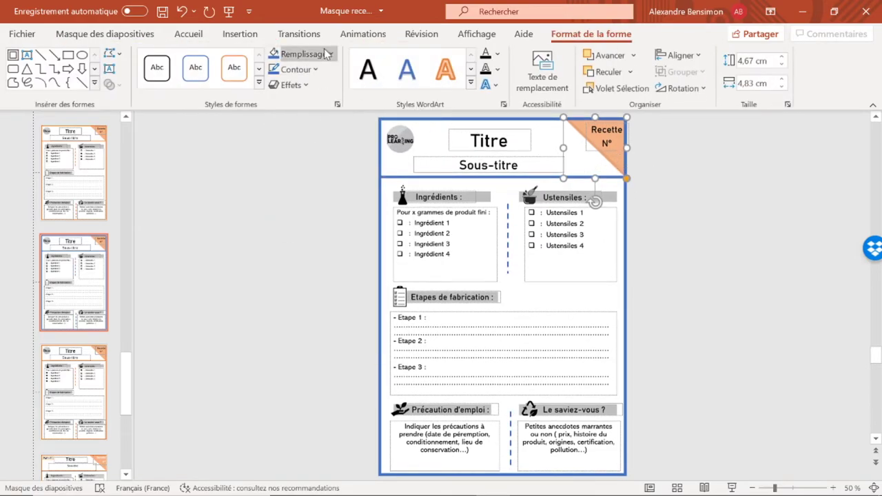
pyautogui.click(322, 54)
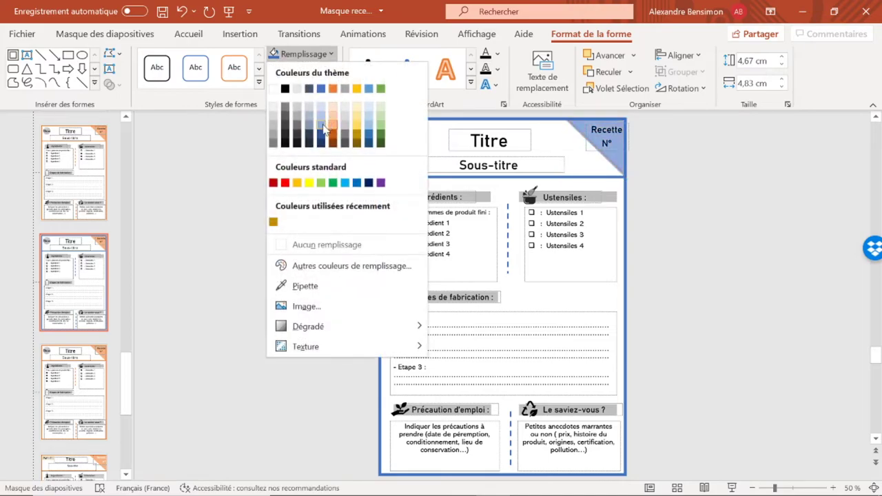
pyautogui.click(324, 128)
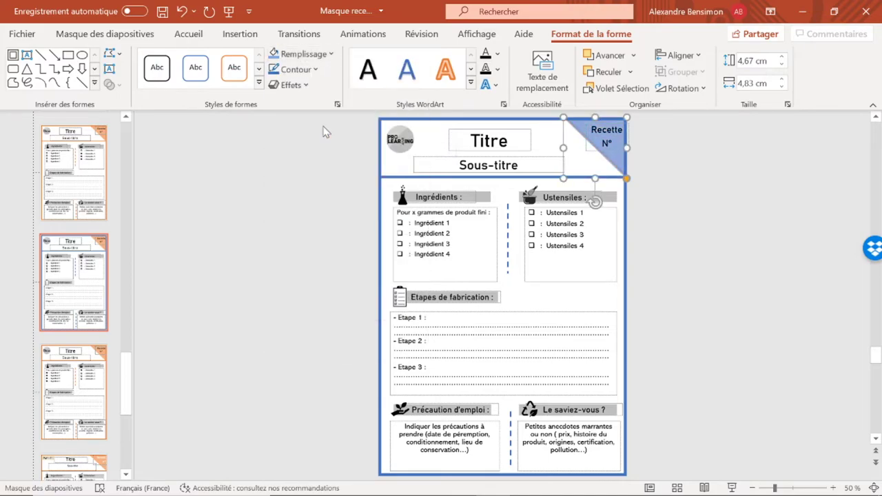
pyautogui.click(614, 170)
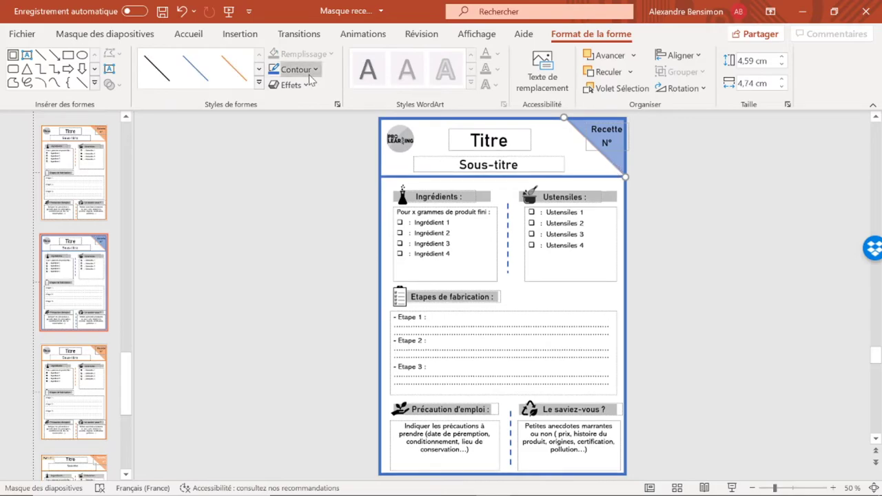
pyautogui.click(301, 233)
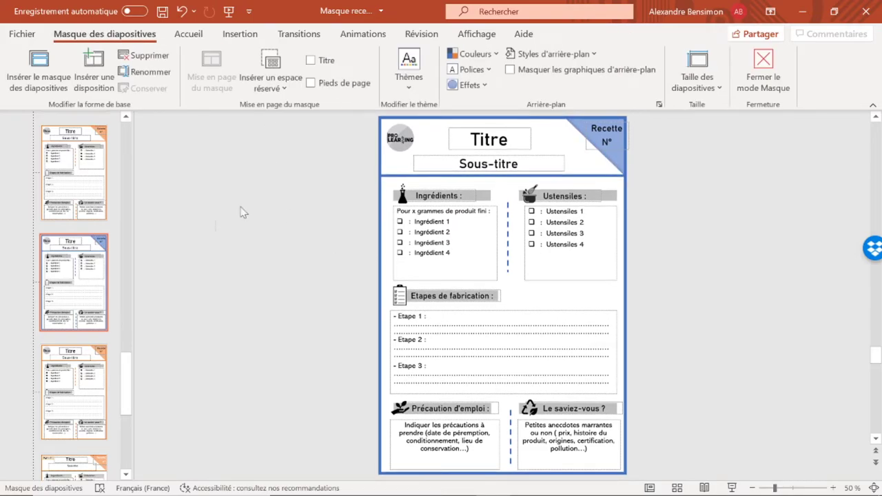
pyautogui.click(81, 189)
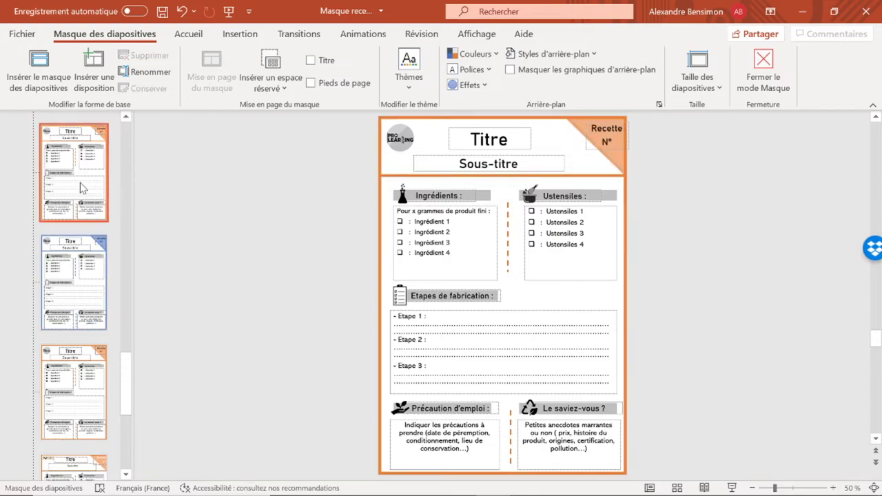
# Step: On the third layout, fill the frame and header green
pyautogui.click(78, 298)
pyautogui.click(84, 394)
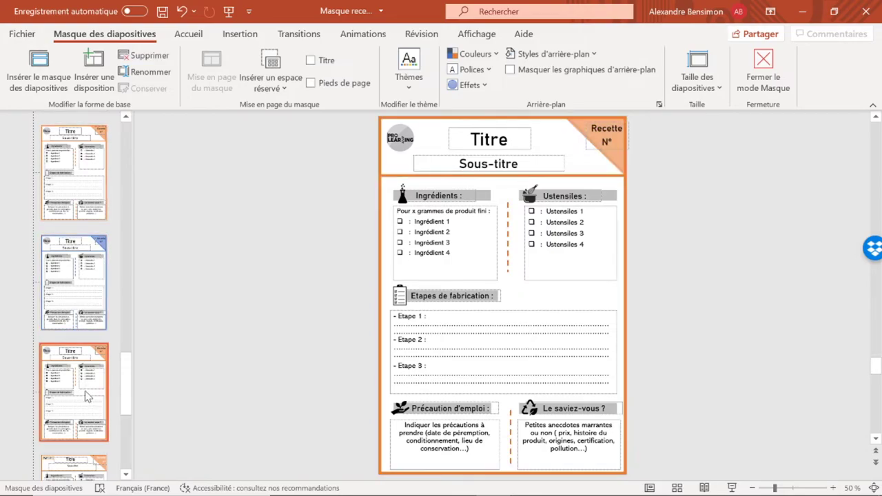
pyautogui.click(390, 157)
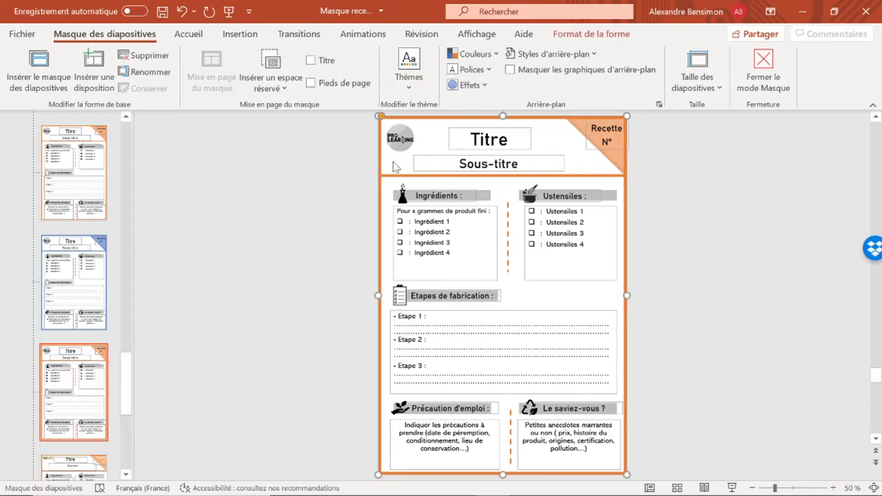
pyautogui.click(419, 177)
pyautogui.keyDown('shift'); pyautogui.click(513, 248); pyautogui.keyUp('shift')
pyautogui.keyDown('shift'); pyautogui.click(513, 430); pyautogui.keyUp('shift')
pyautogui.click(566, 35)
pyautogui.click(303, 54)
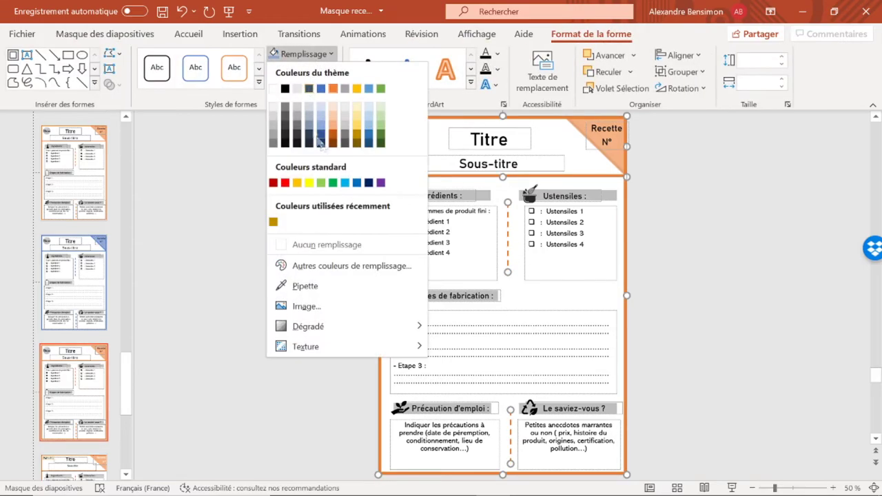
pyautogui.click(380, 135)
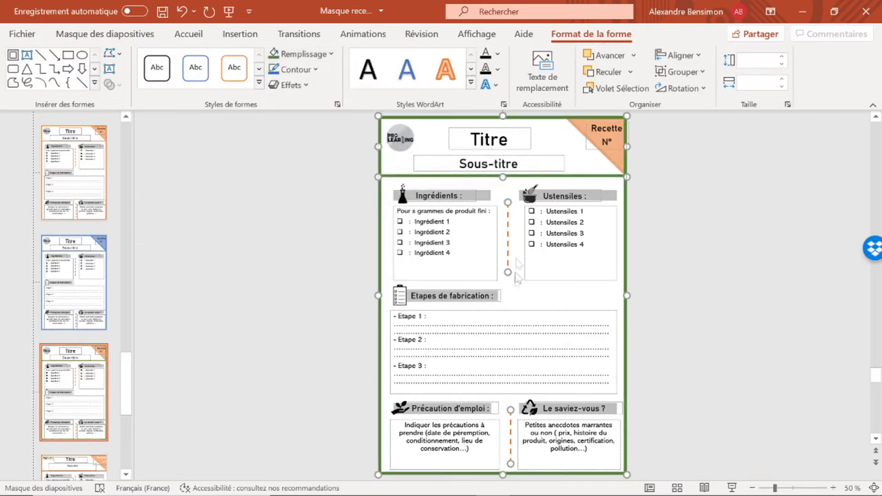
# Step: Make the dashed separators and the corner triangle green
pyautogui.click(399, 241)
pyautogui.click(512, 414)
pyautogui.click(297, 69)
pyautogui.click(384, 157)
pyautogui.click(615, 160)
pyautogui.click(286, 69)
pyautogui.click(665, 149)
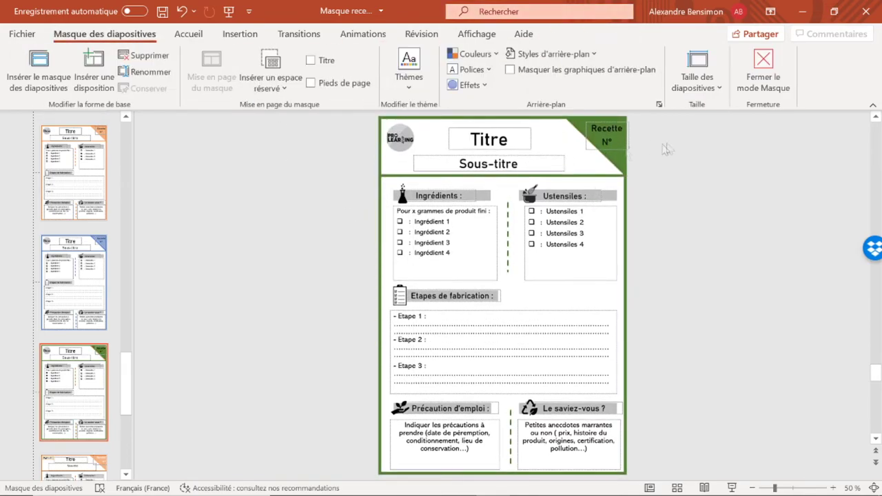
# Step: Set the Recette N° text to white and compare the orange, blue and green layouts
pyautogui.click(606, 138)
pyautogui.click(189, 34)
pyautogui.click(347, 82)
pyautogui.click(685, 195)
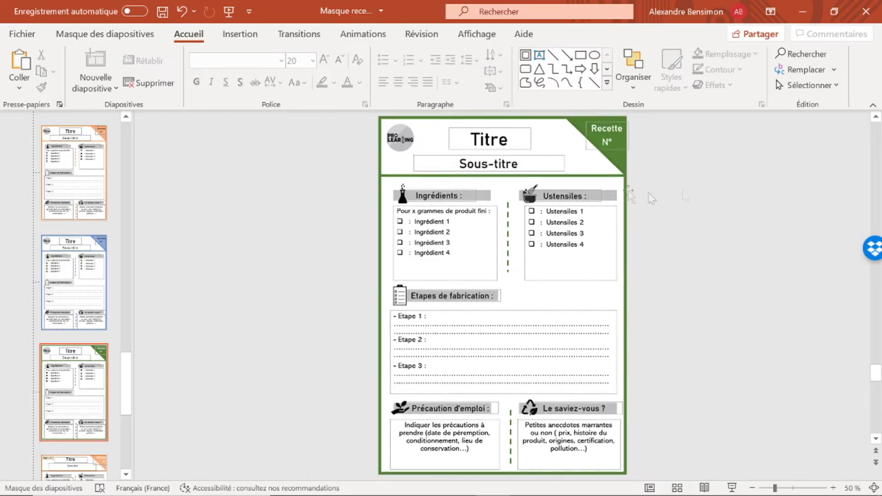
pyautogui.click(69, 295)
pyautogui.click(77, 195)
pyautogui.click(74, 283)
pyautogui.click(477, 34)
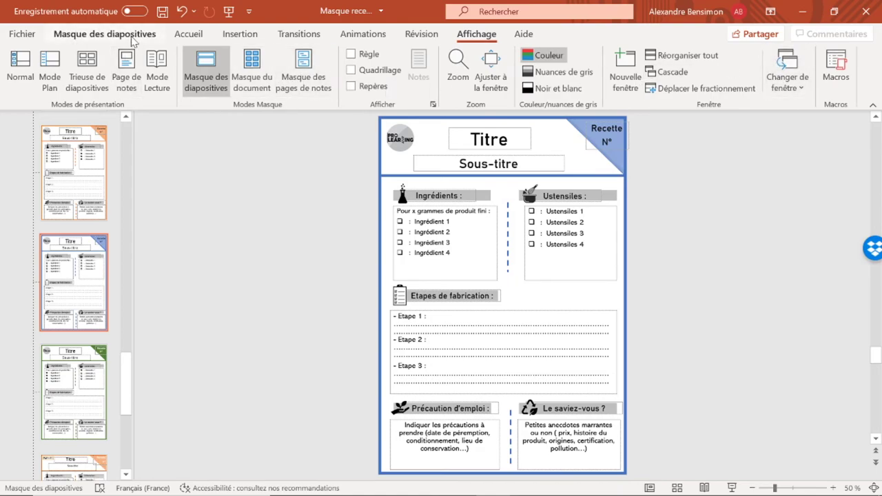
# Step: Close master view and insert a slide using the blue 1_Disposition personnalisée layout
pyautogui.click(105, 33)
pyautogui.click(763, 76)
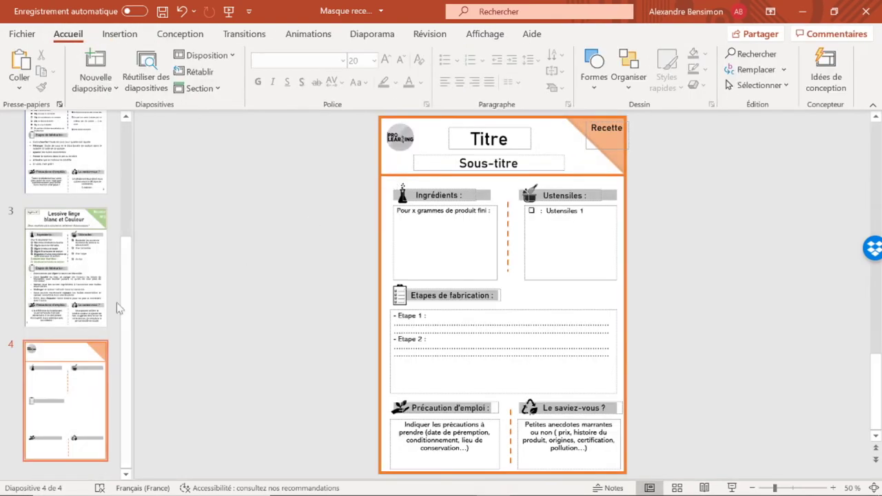
pyautogui.click(100, 86)
pyautogui.scroll(-5, 180, 206)
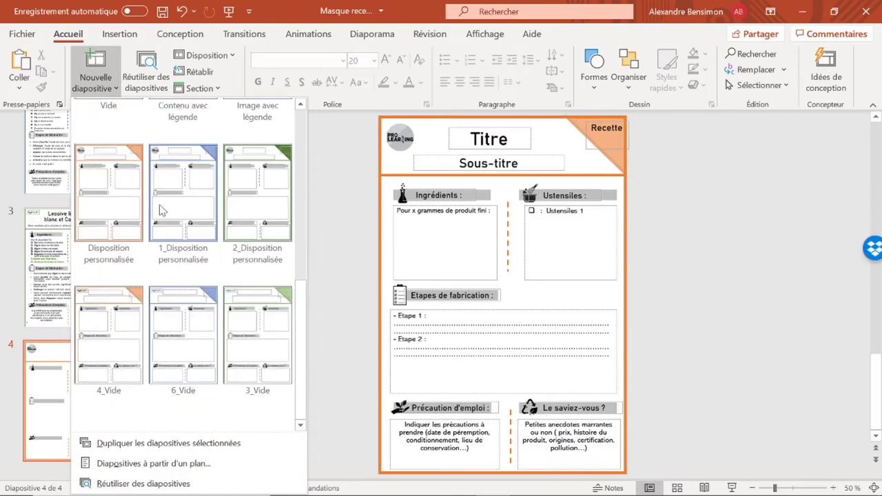
pyautogui.click(181, 230)
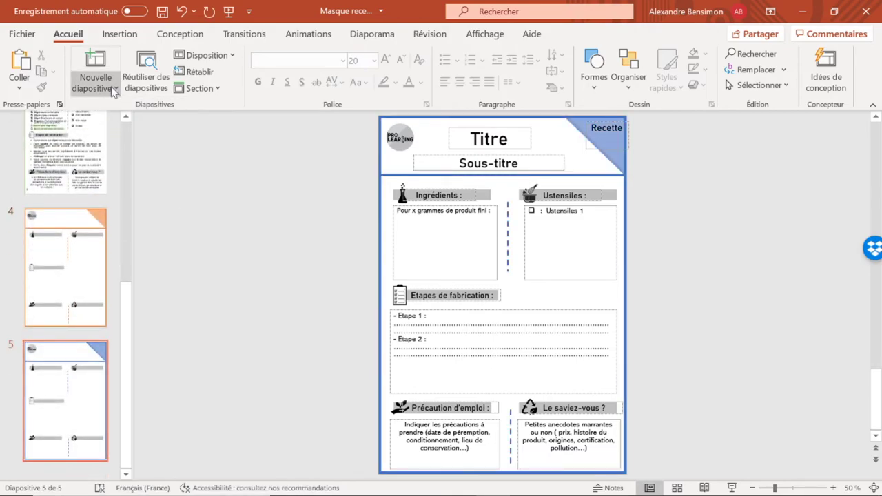
# Step: Insert a slide using the green 2_Disposition personnalisée layout, then select its Ingrédients box
pyautogui.click(113, 88)
pyautogui.scroll(-5, 197, 276)
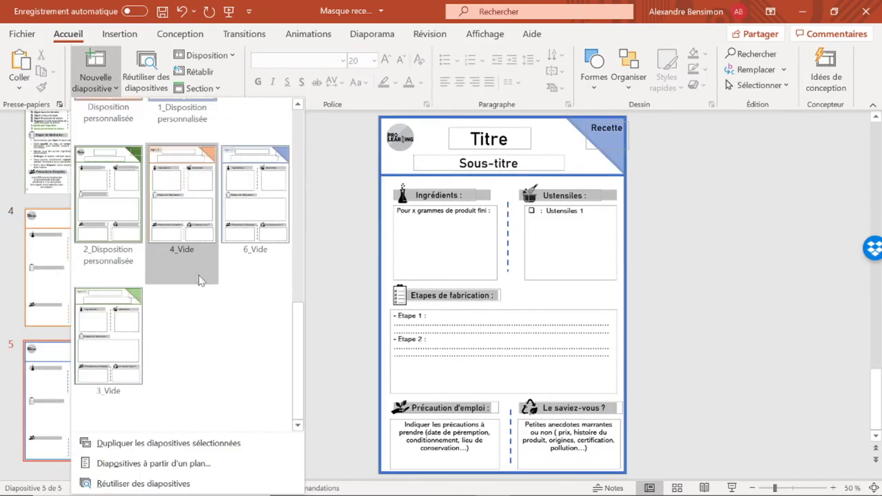
pyautogui.click(140, 203)
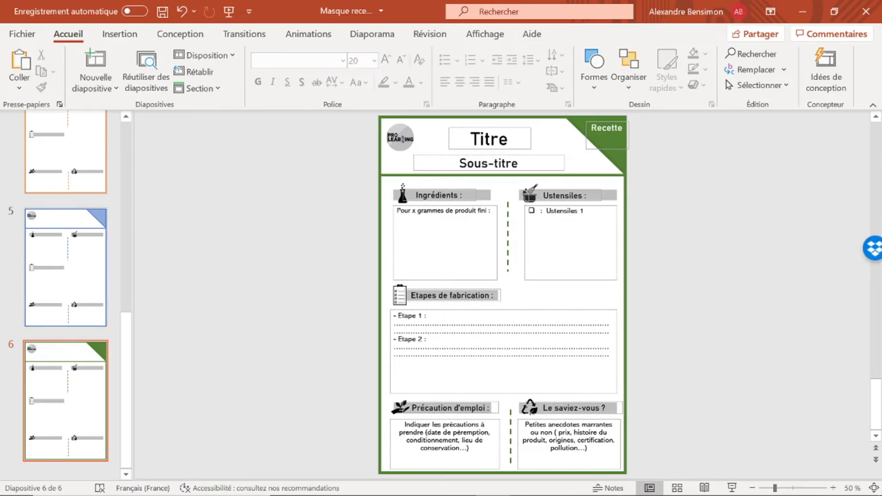
pyautogui.click(455, 242)
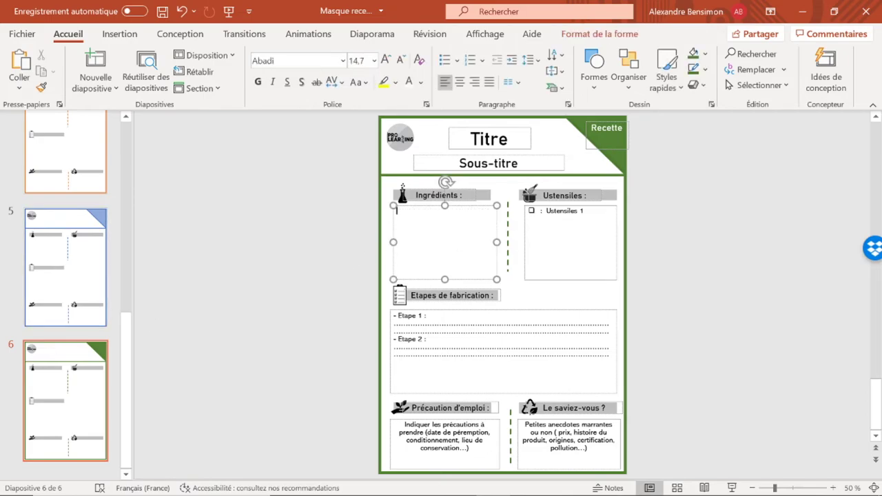